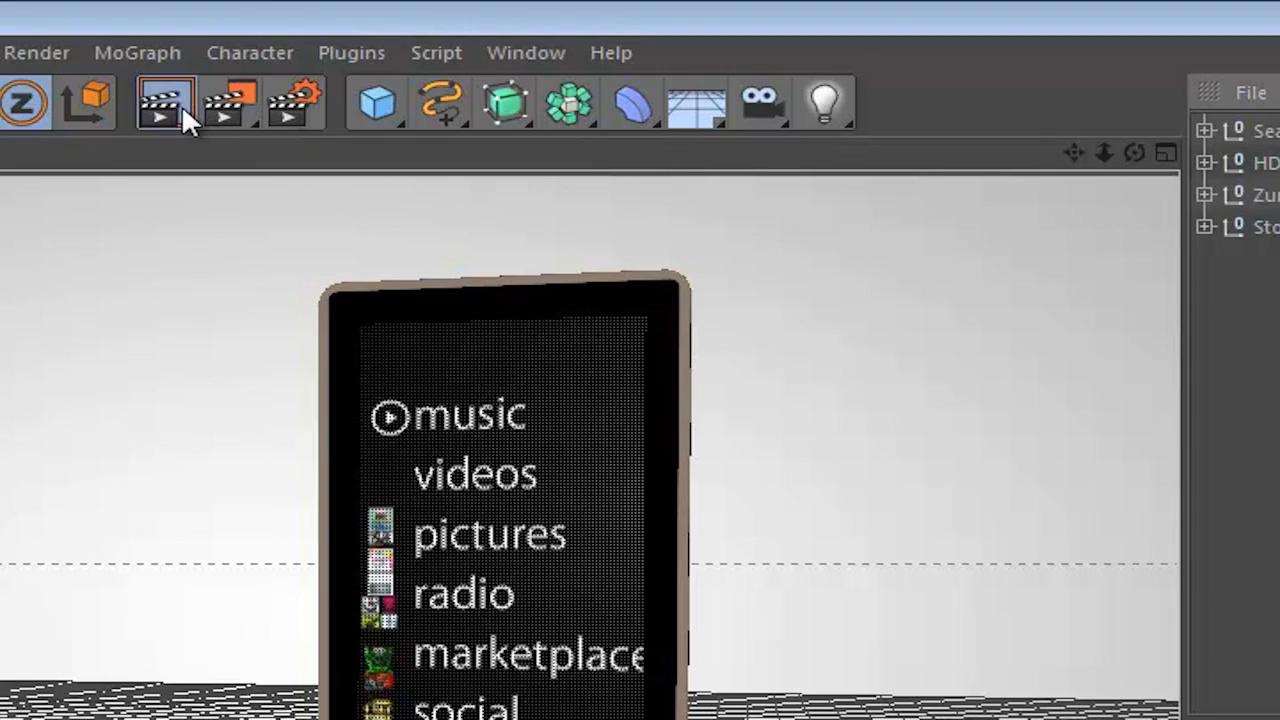
Render the active viewport showing the Zune HD phone with its music screen
click(181, 104)
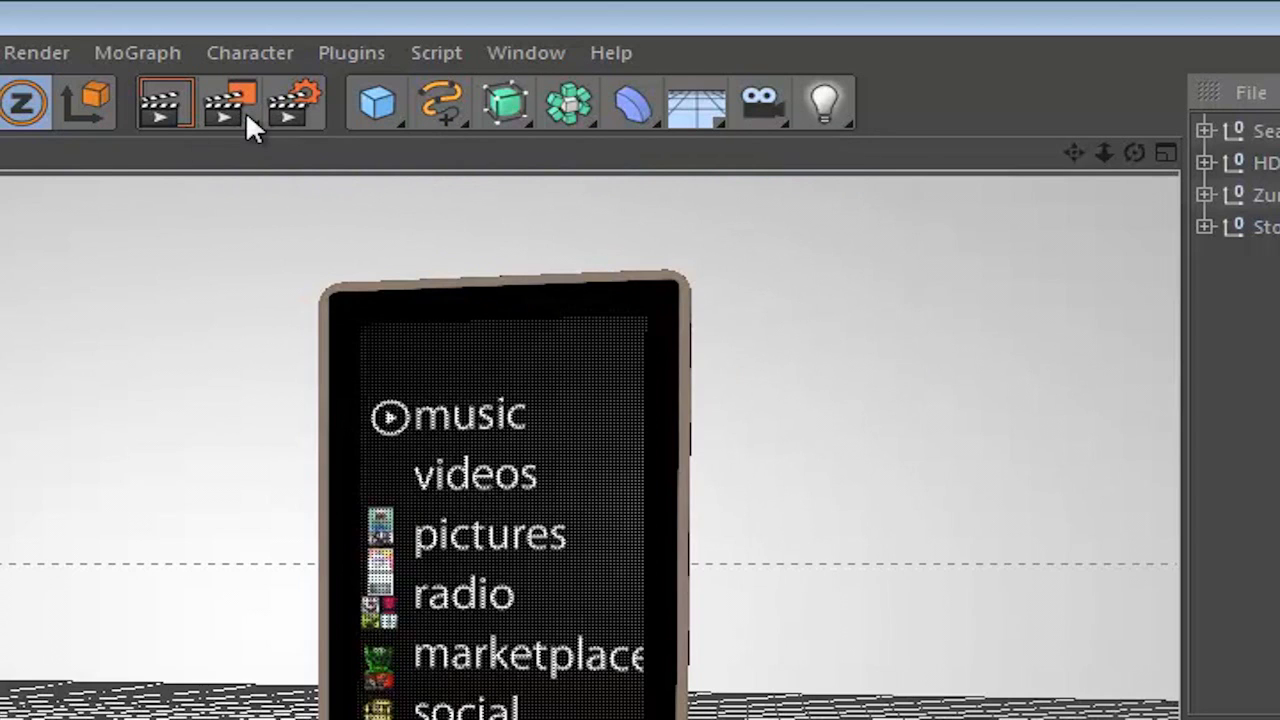
click(245, 110)
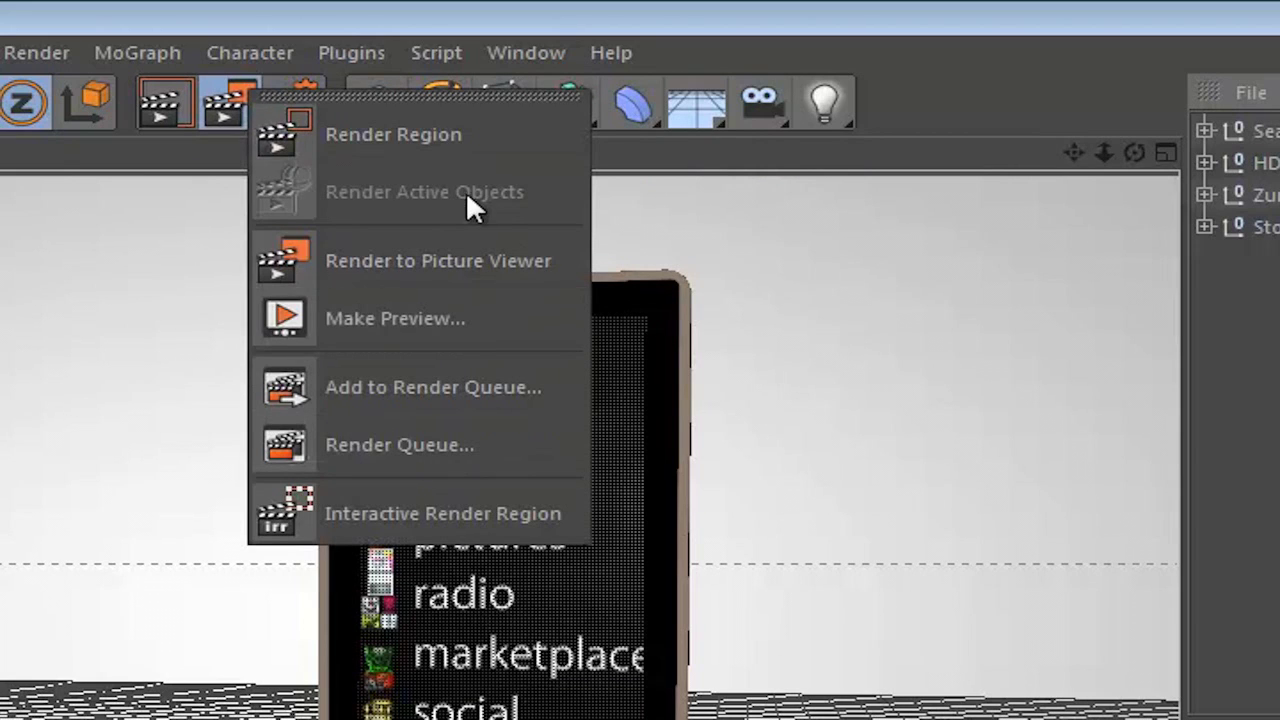
Render a rectangular region across the lower phone view, then bring up Render Settings
click(404, 146)
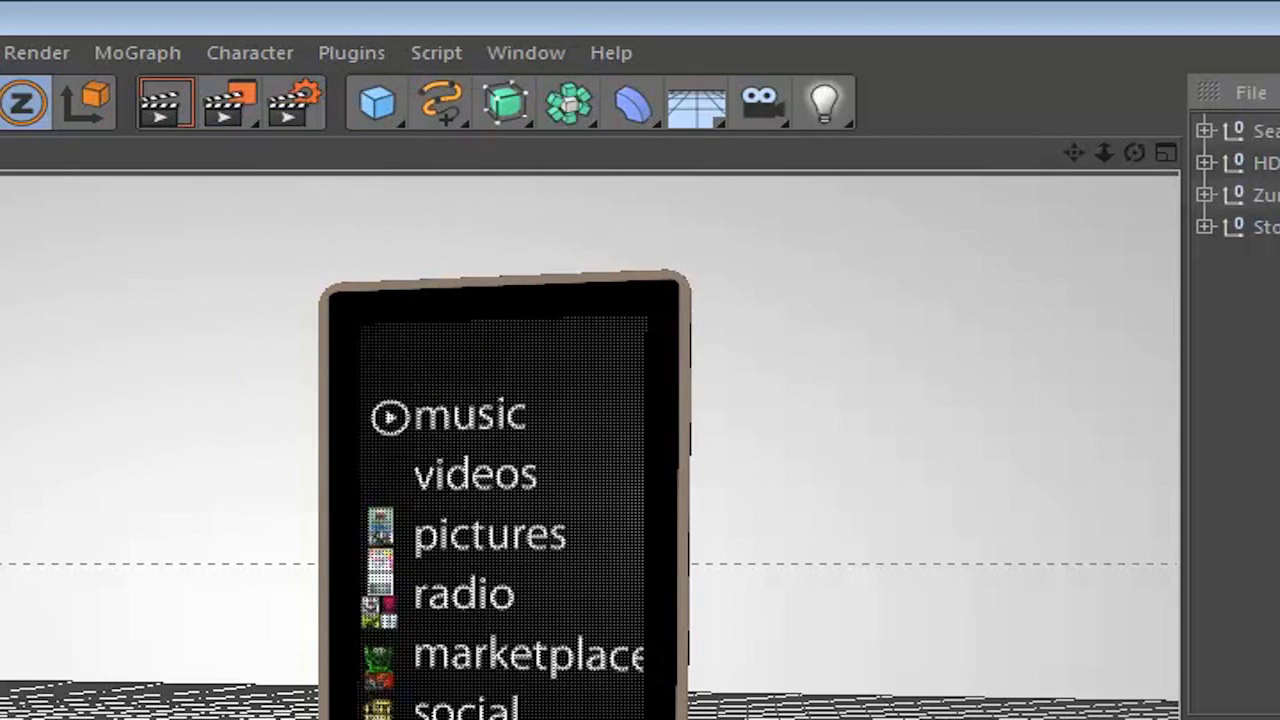
drag(2, 351, 902, 719)
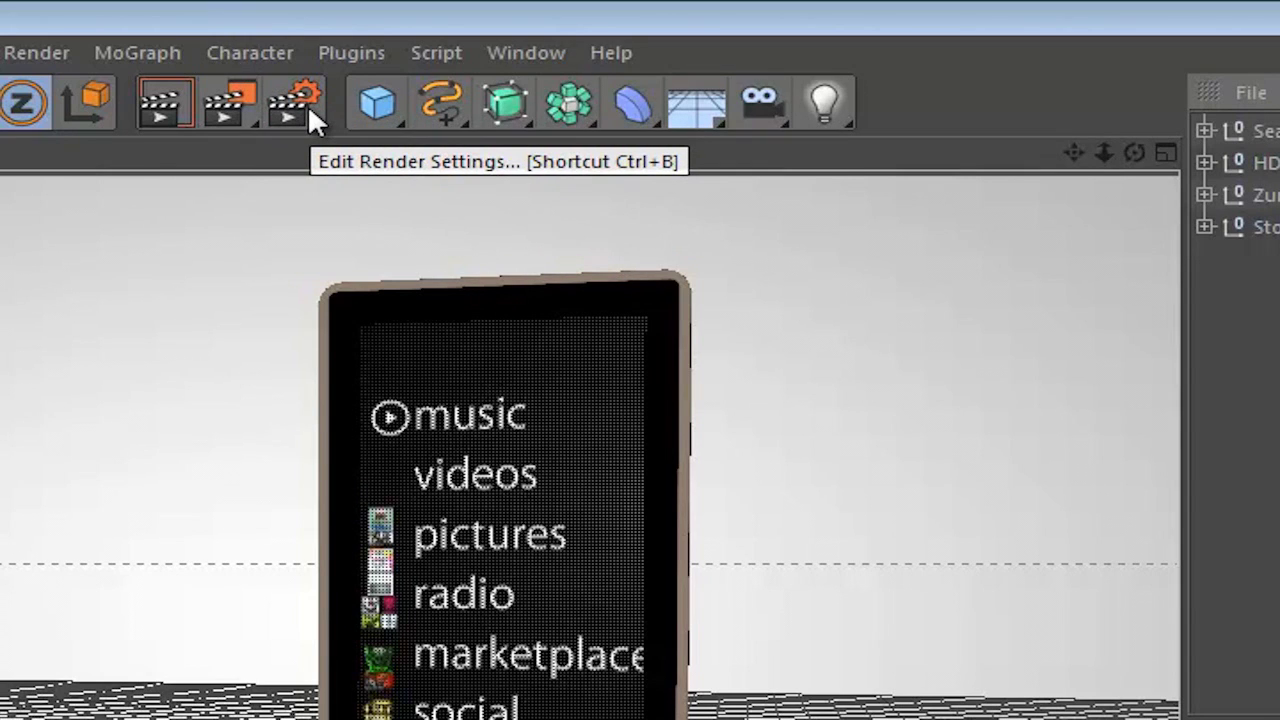
click(307, 104)
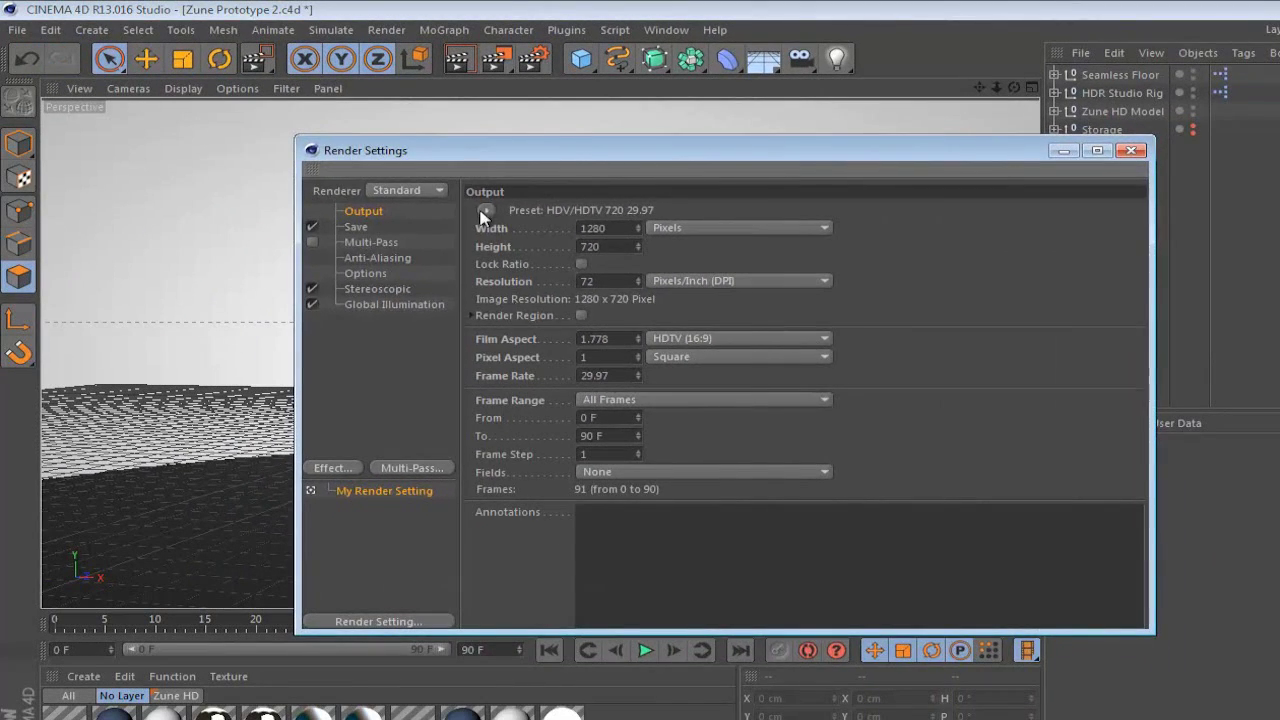
Apply the Film/Video HDV/HDTV 720 25 output preset for 1280×720 at 25 fps
drag(497, 157, 446, 127)
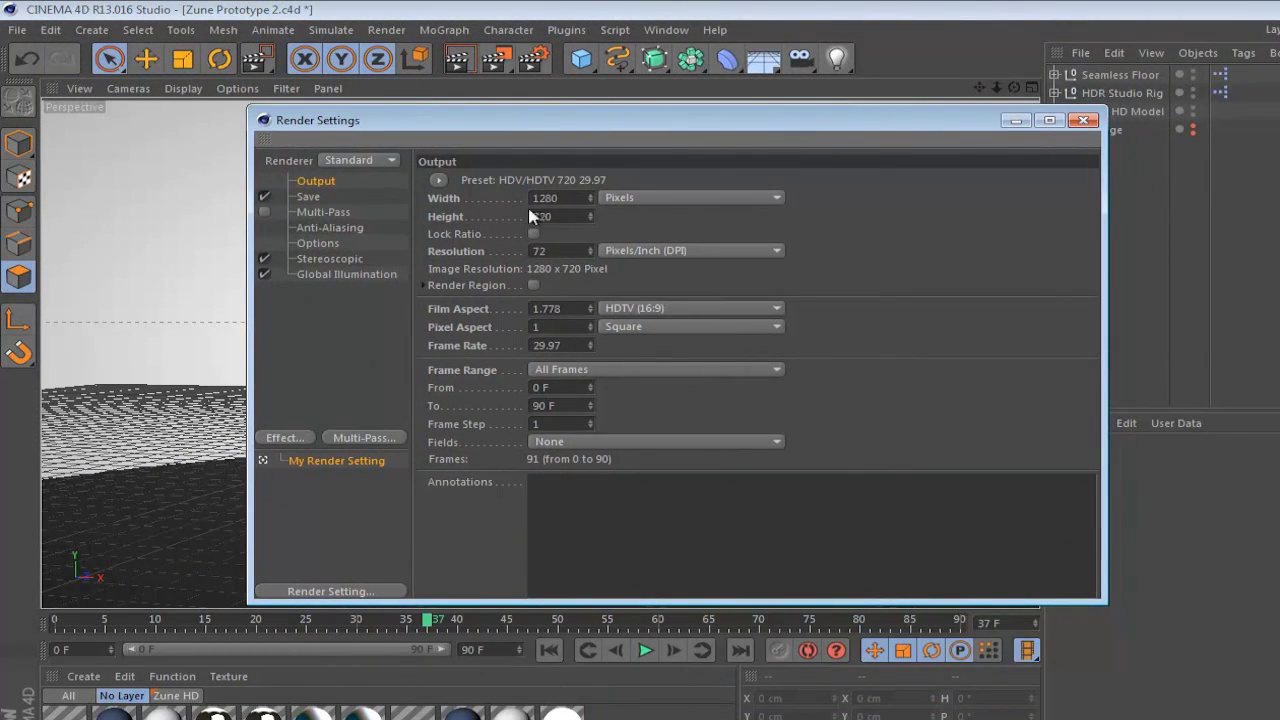
click(572, 197)
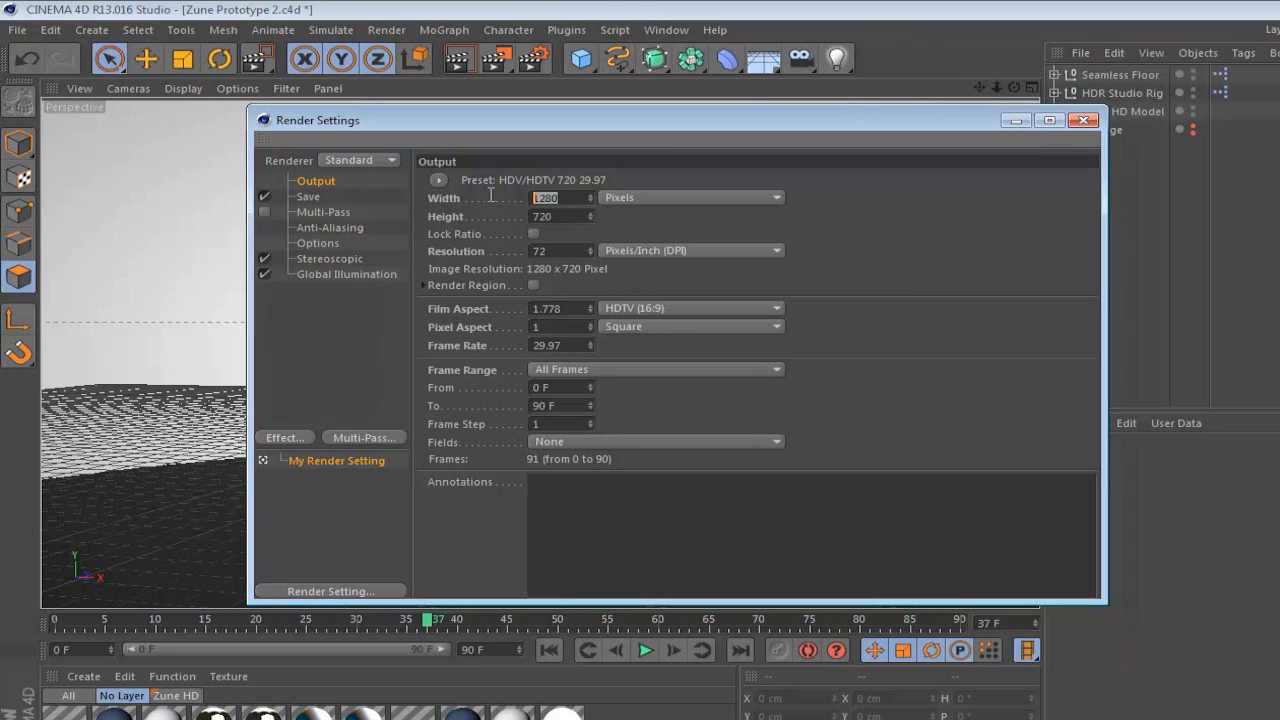
click(572, 197)
click(438, 180)
mouse_move(475, 237)
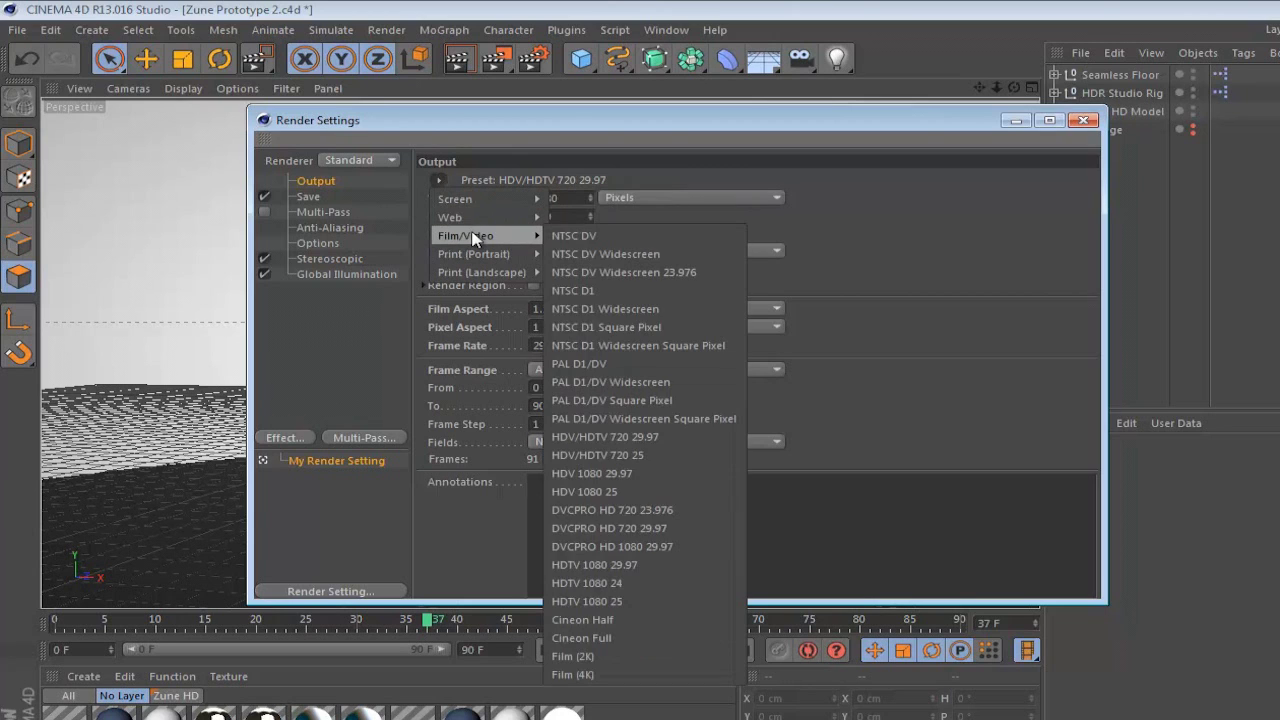
click(618, 456)
Confirm the output resolution stays at 72 pixels/inch
click(563, 199)
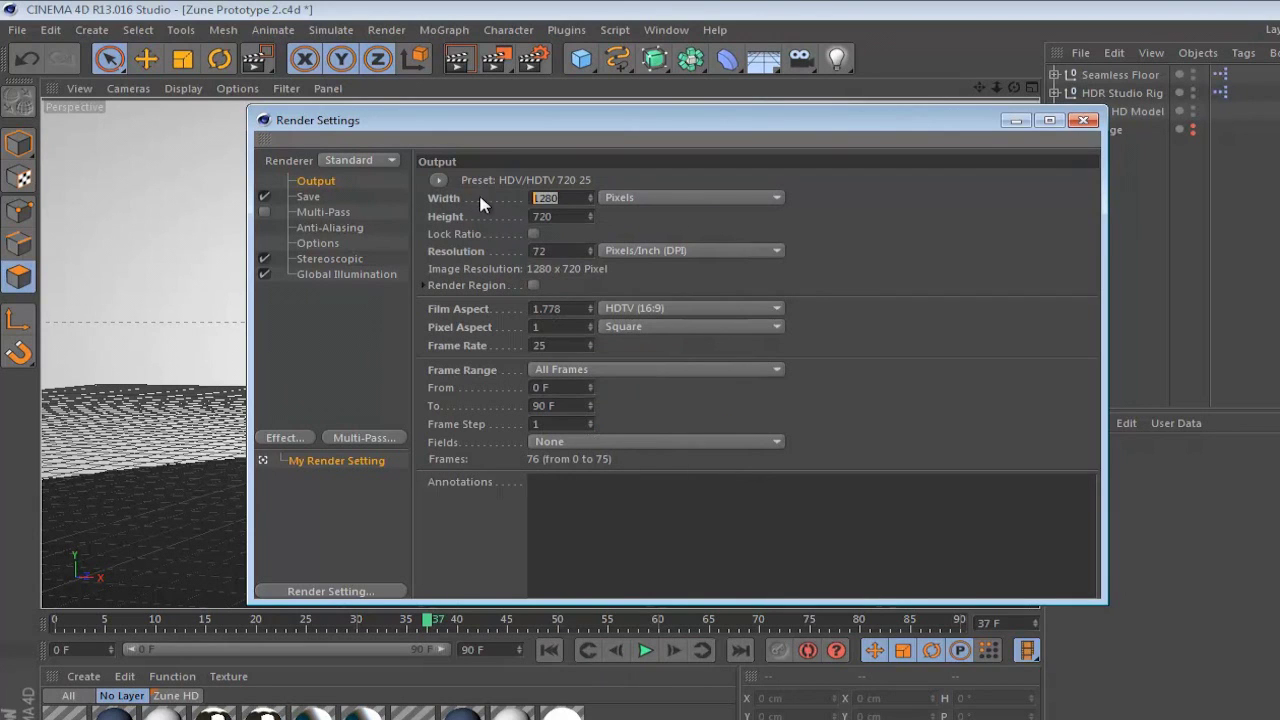
click(487, 256)
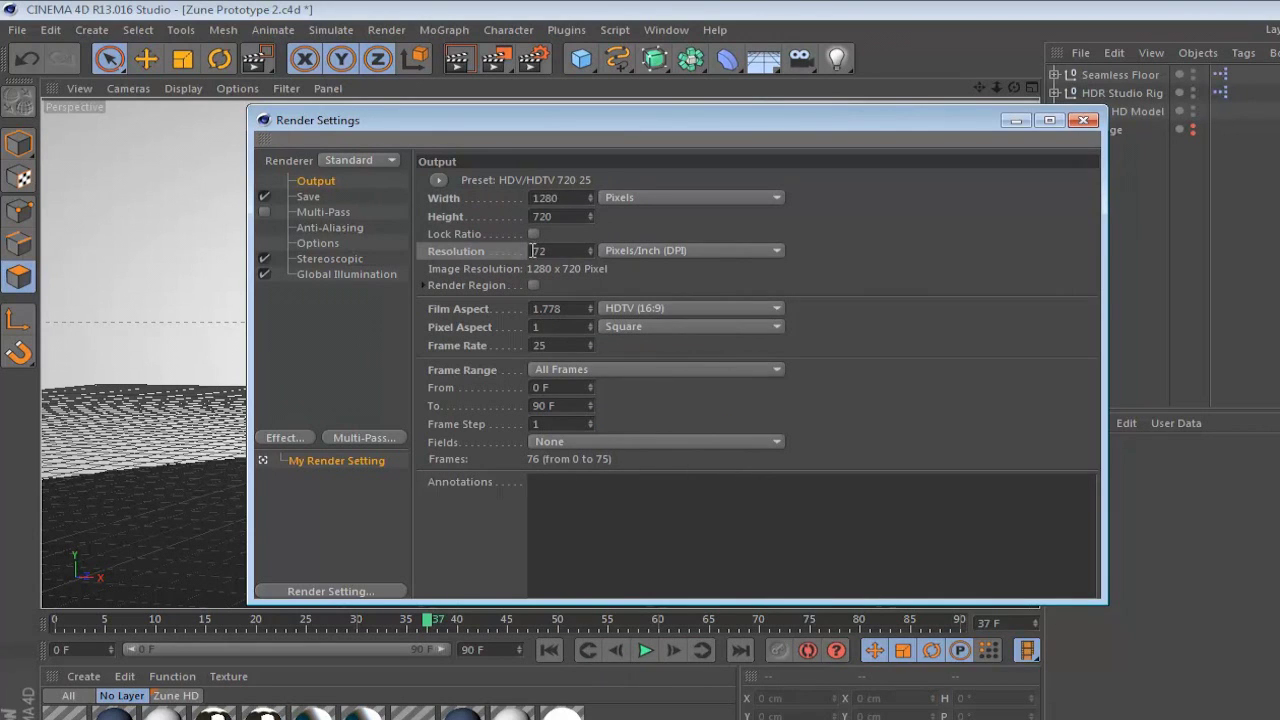
click(637, 252)
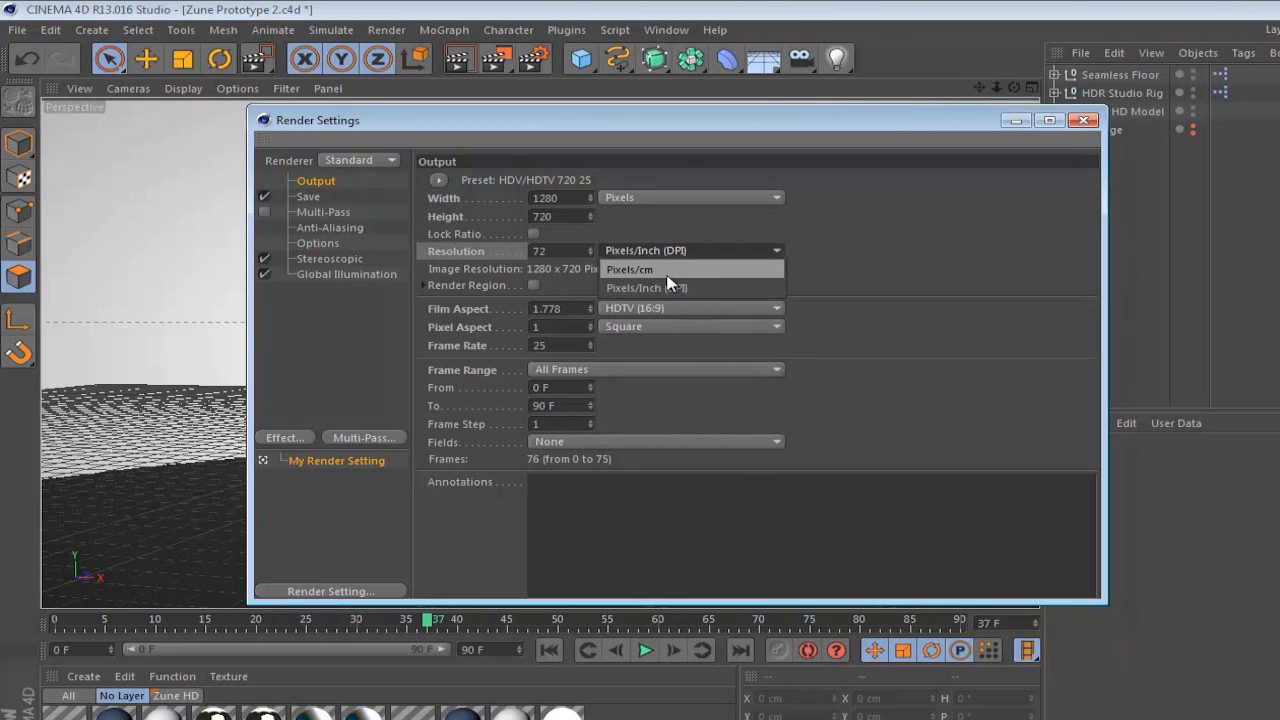
click(551, 251)
click(545, 251)
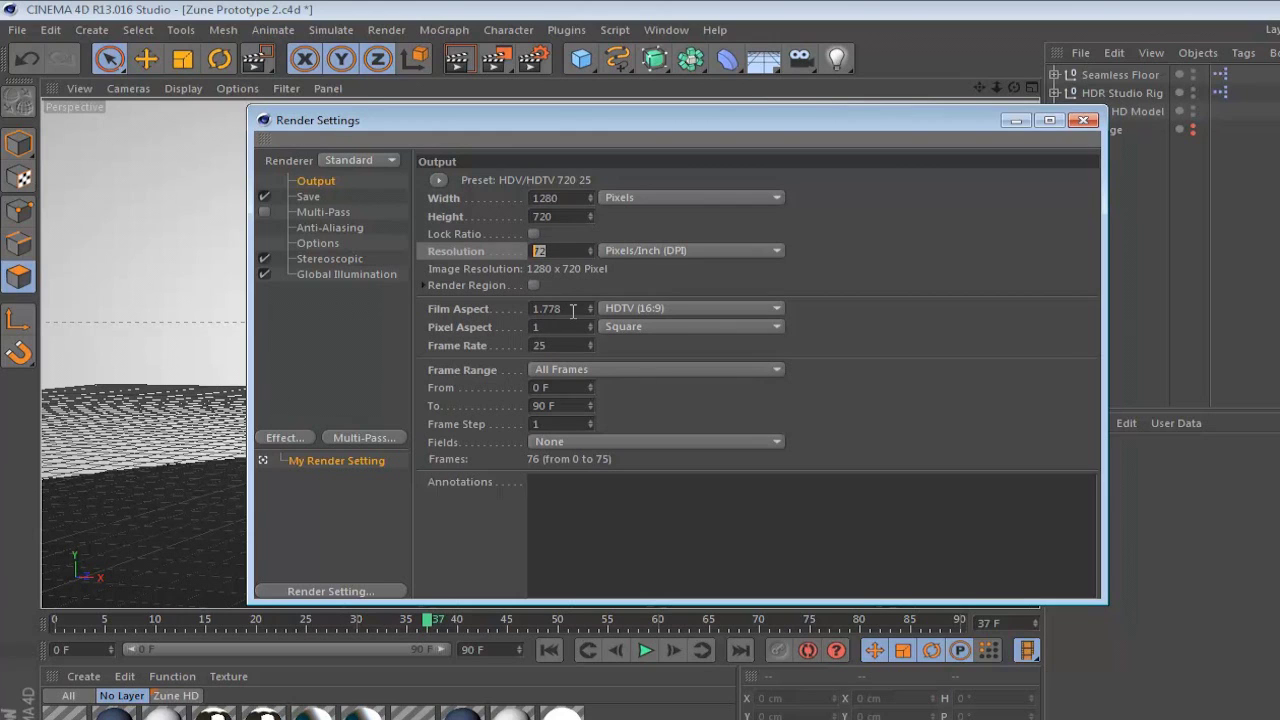
click(673, 310)
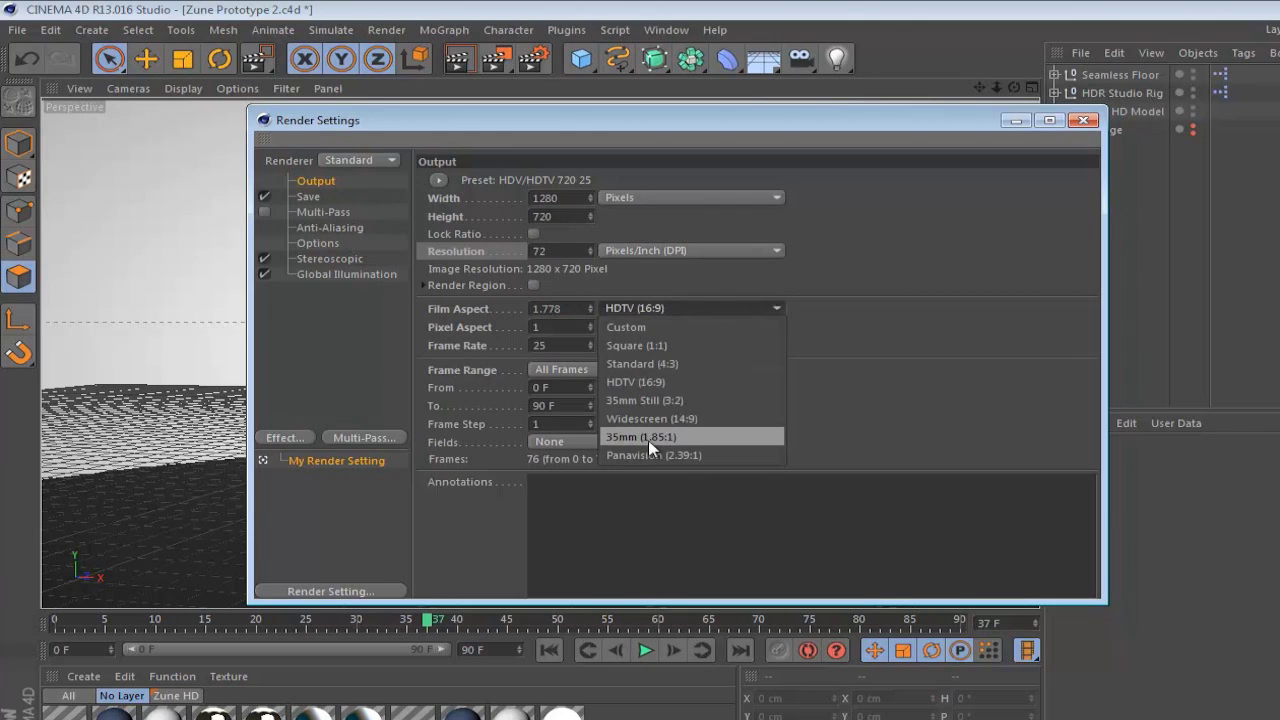
Keep HDTV (16:9) film aspect and set the frame rate to 24 fps
click(679, 388)
double_click(565, 345)
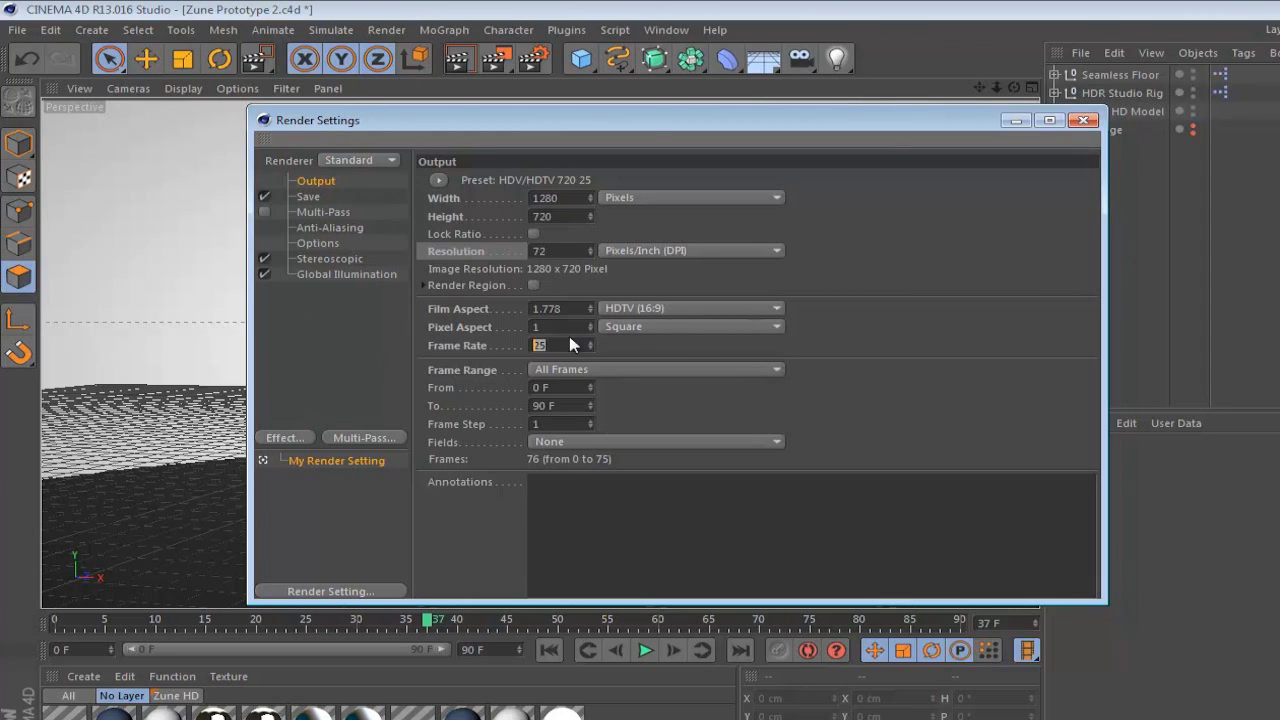
text(24)
key(Return)
Compute 24 × 20 = 480 frames in Windows Calculator, then return to Render Settings
drag(566, 345, 476, 345)
key(super)
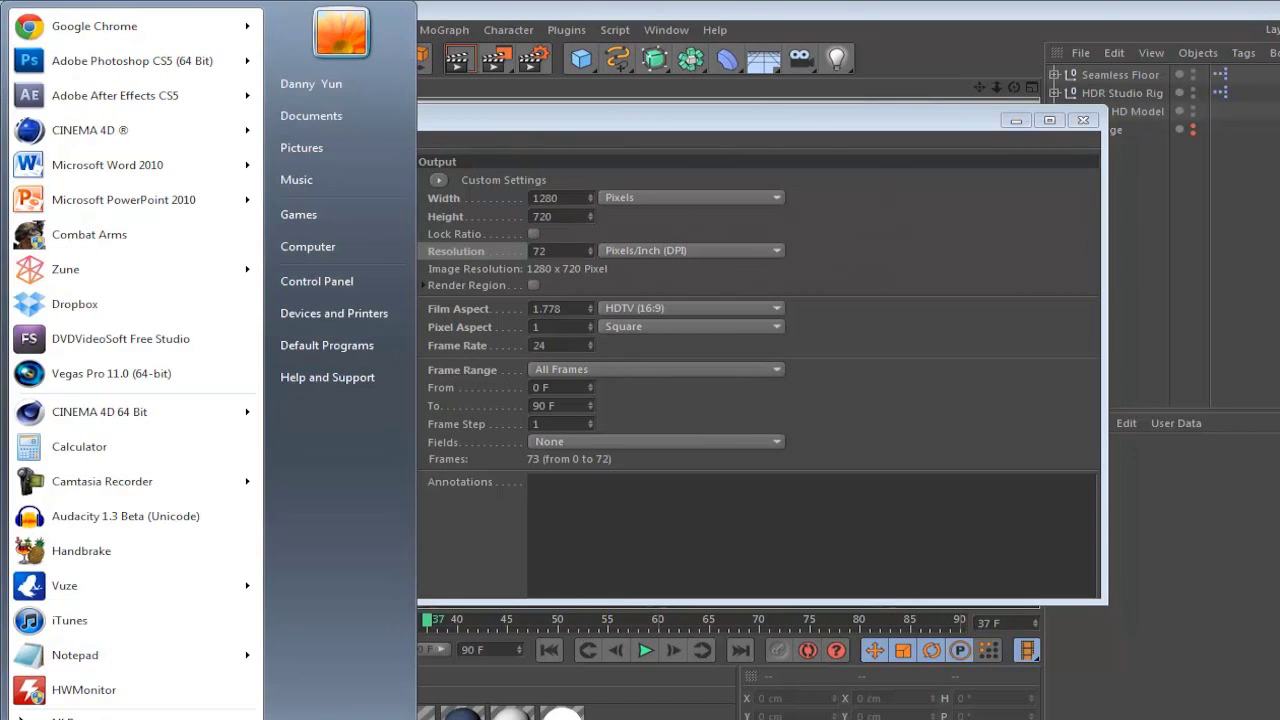
click(79, 446)
click(1143, 568)
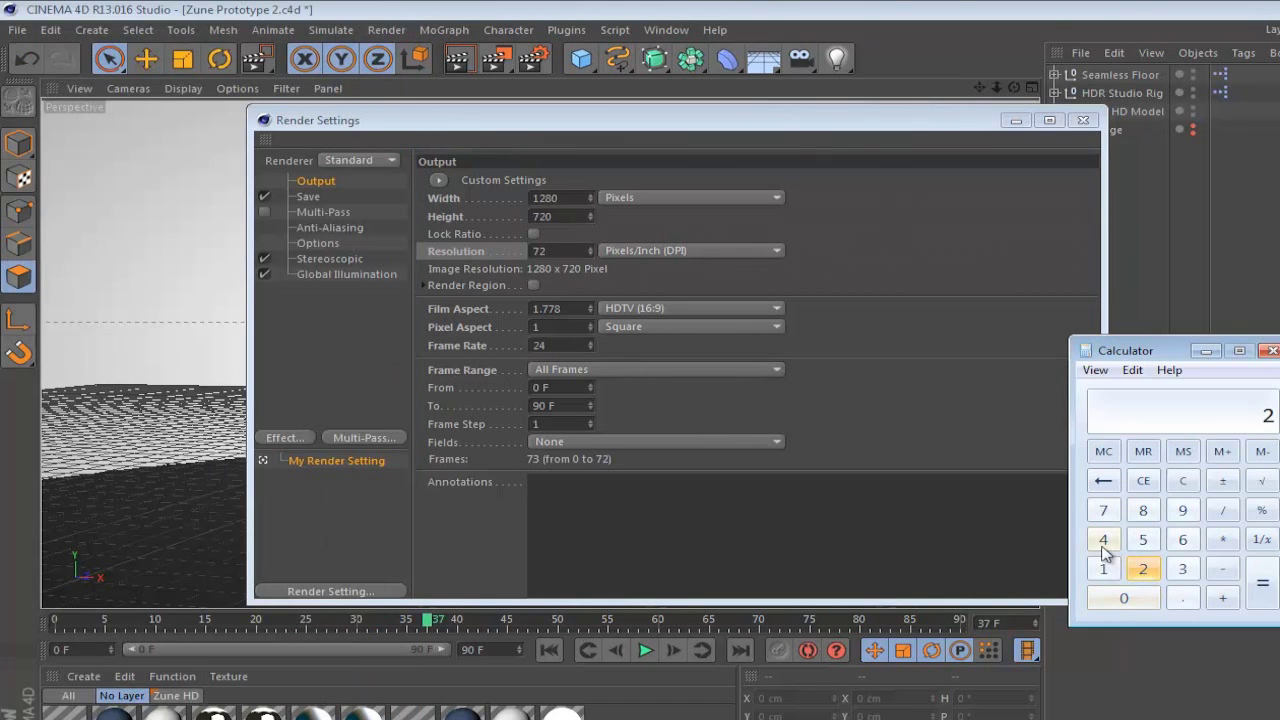
click(1103, 540)
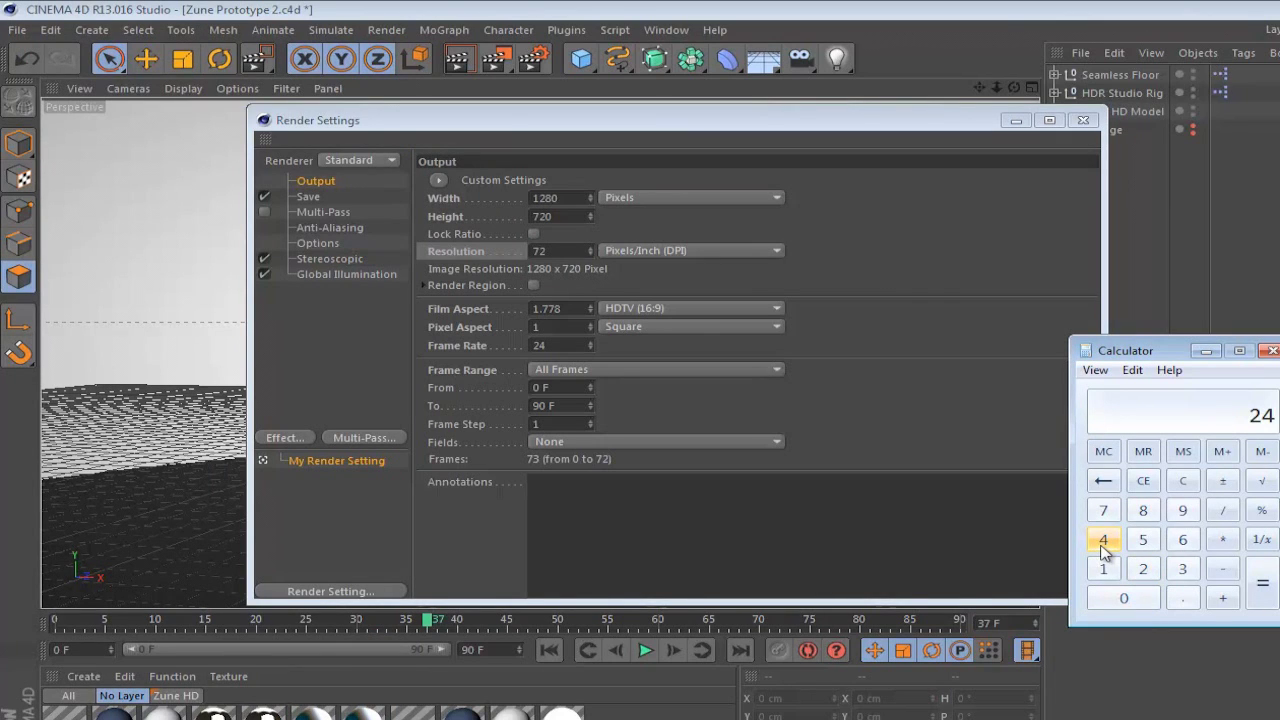
click(1222, 540)
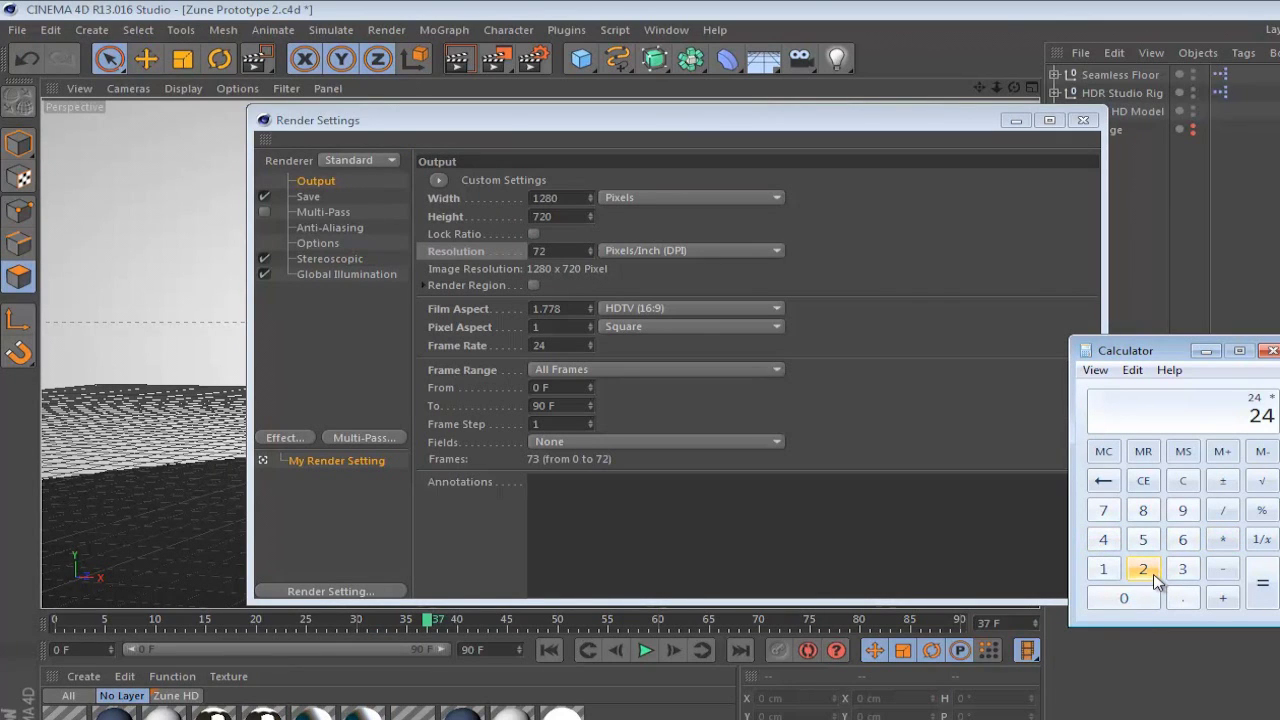
click(1143, 568)
click(1124, 598)
click(1262, 582)
click(1271, 350)
click(510, 389)
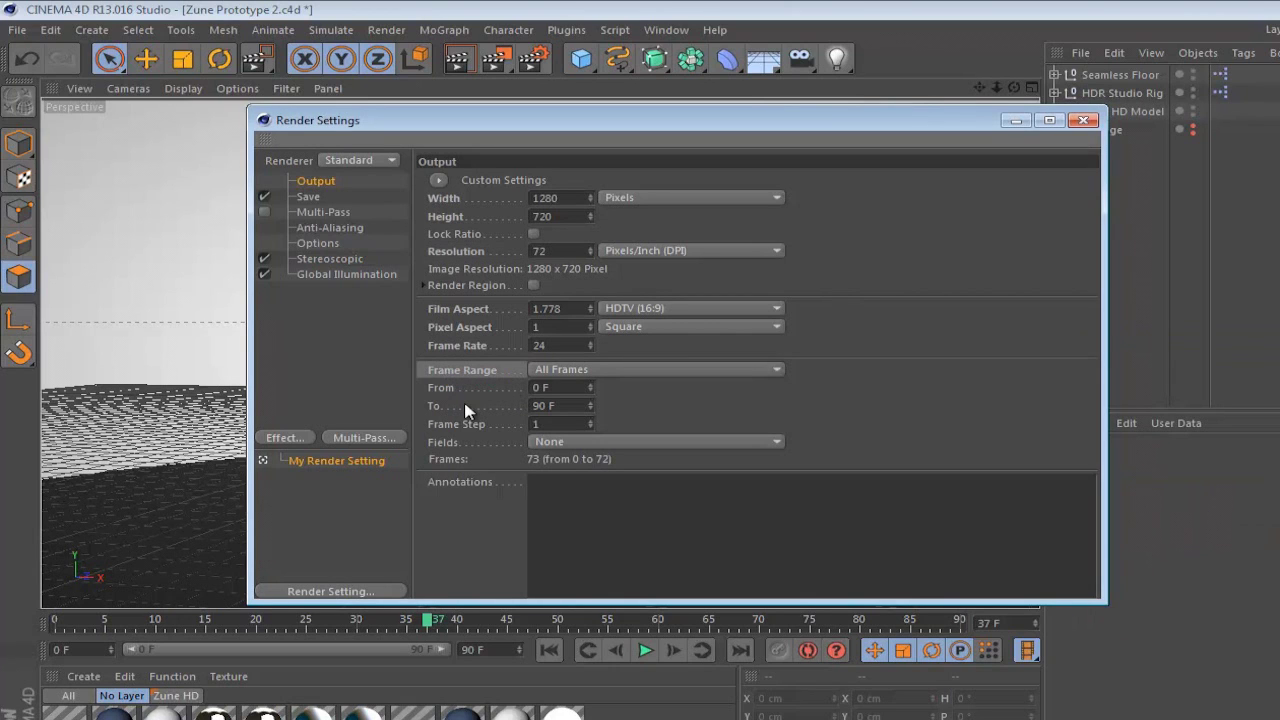
Try the Current Frame and All Frames options in the Frame Range menu
click(614, 374)
click(616, 376)
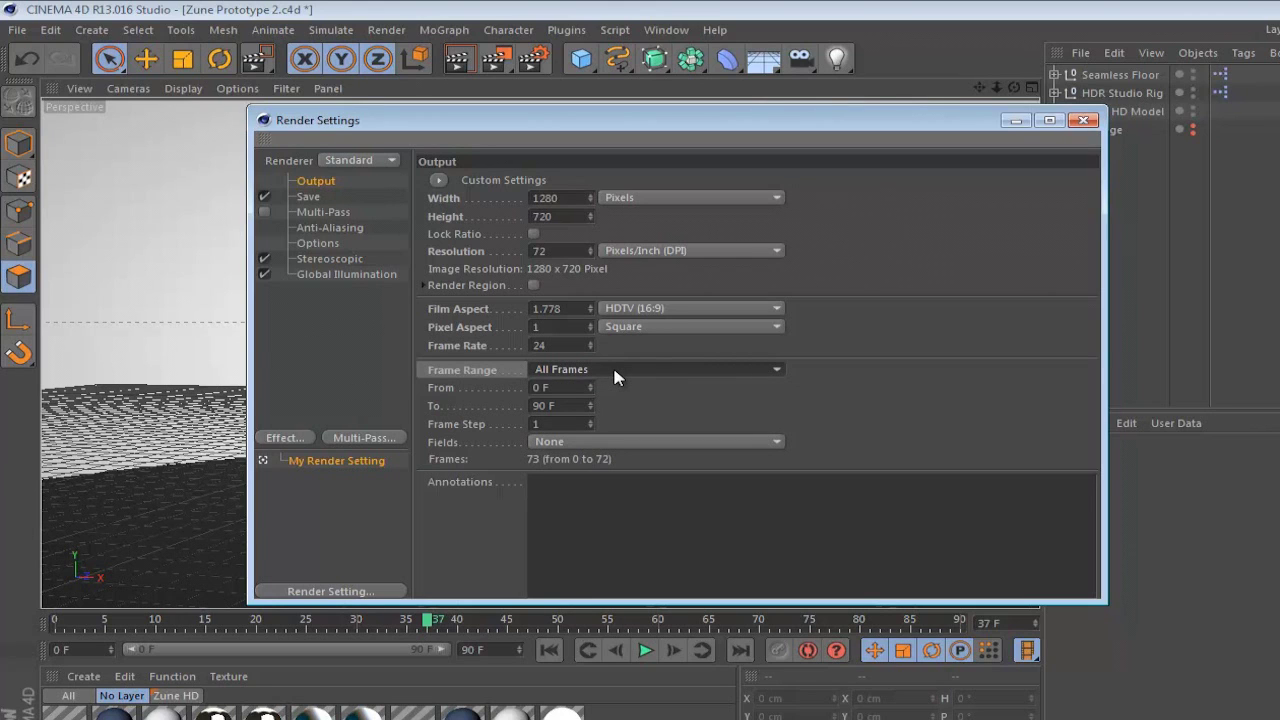
click(614, 374)
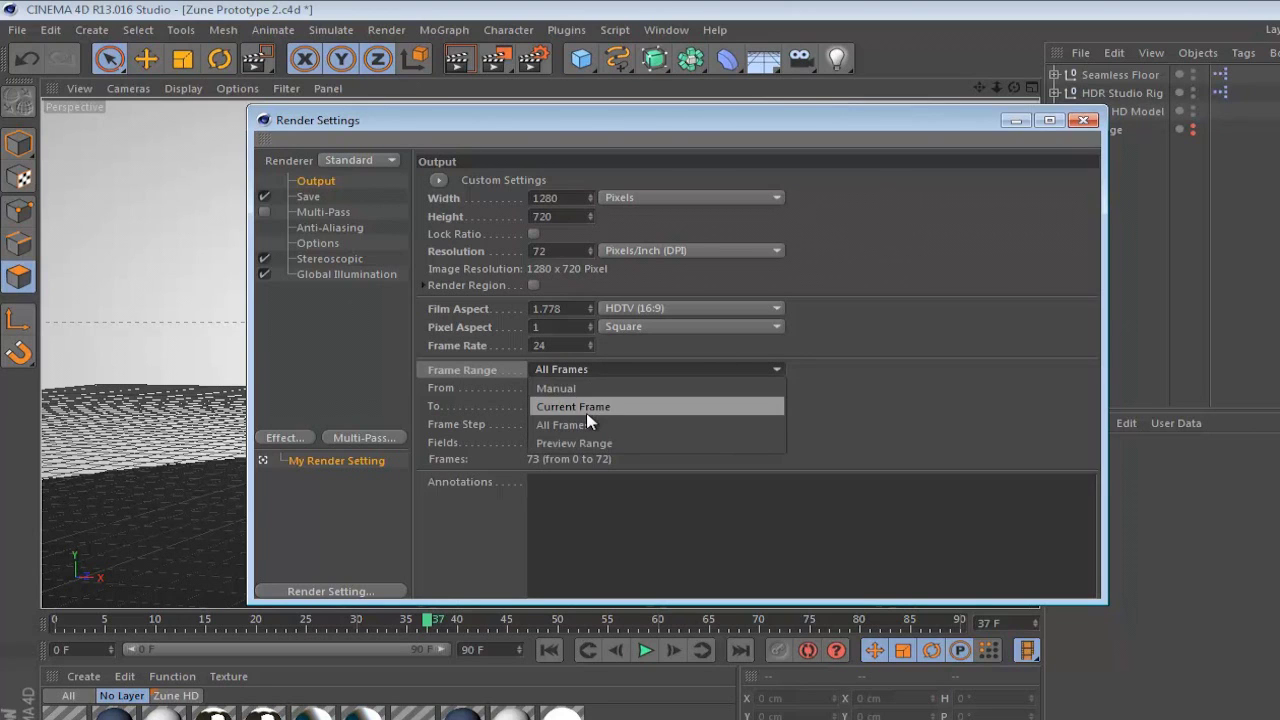
click(592, 412)
click(638, 371)
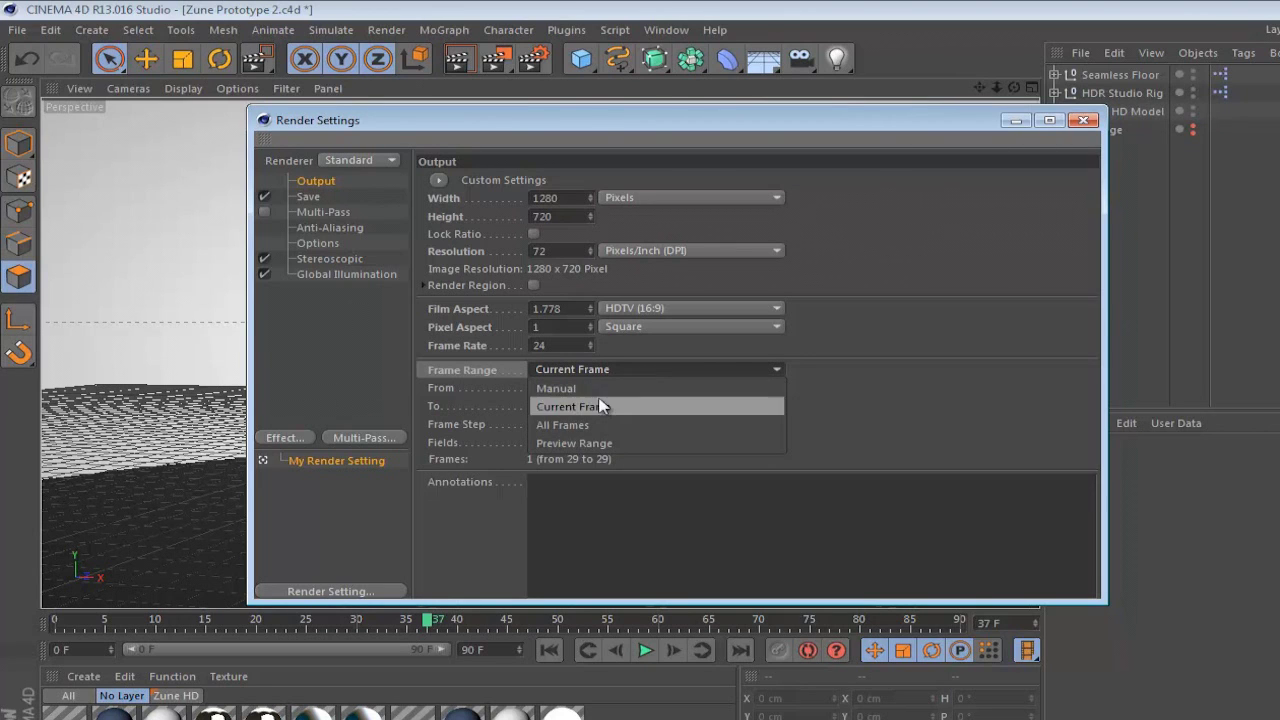
click(579, 425)
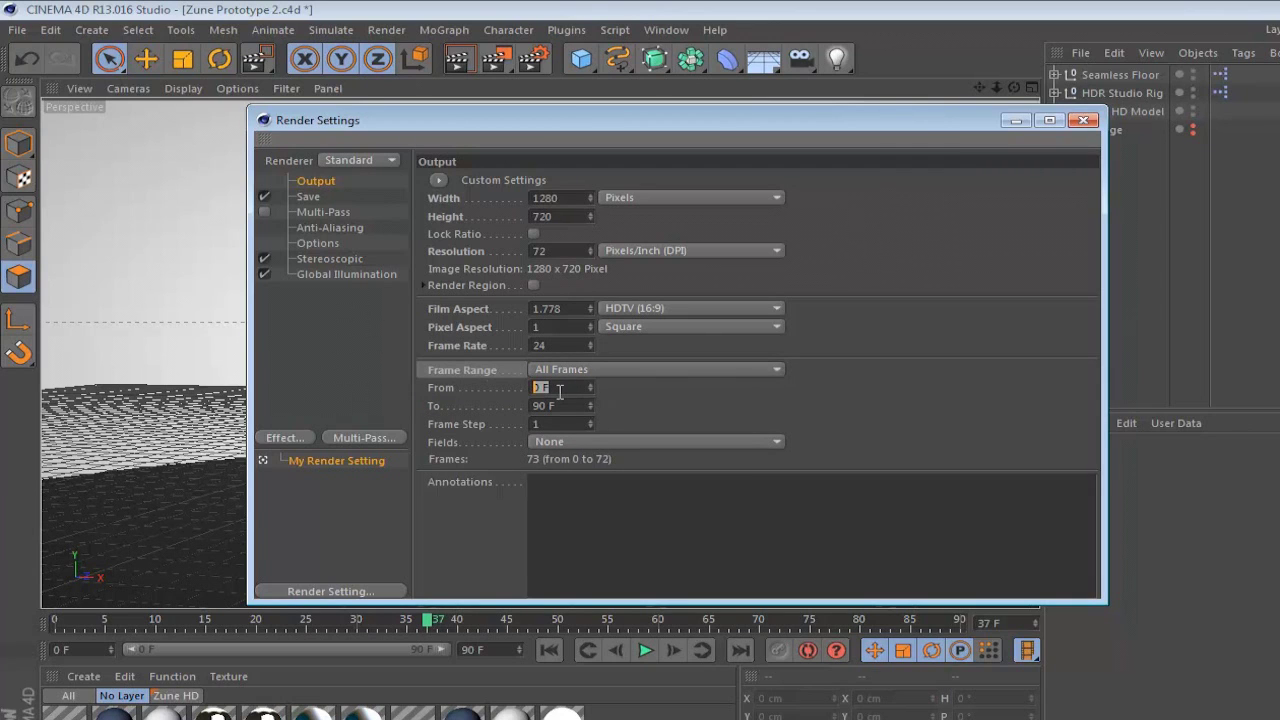
key(Tab)
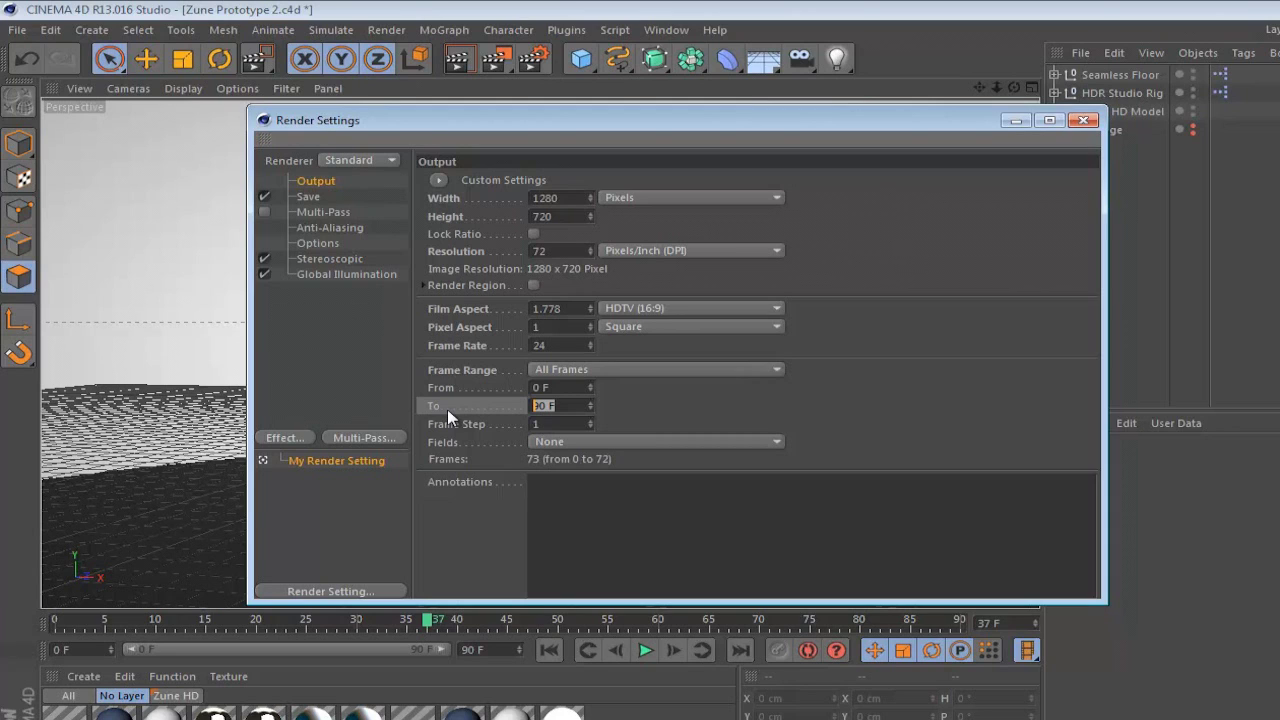
Set the end frame to 480, then switch Frame Range to All Frames
drag(552, 345, 506, 349)
drag(565, 408, 486, 416)
click(571, 413)
drag(575, 406, 490, 410)
text(480)
key(Return)
click(597, 369)
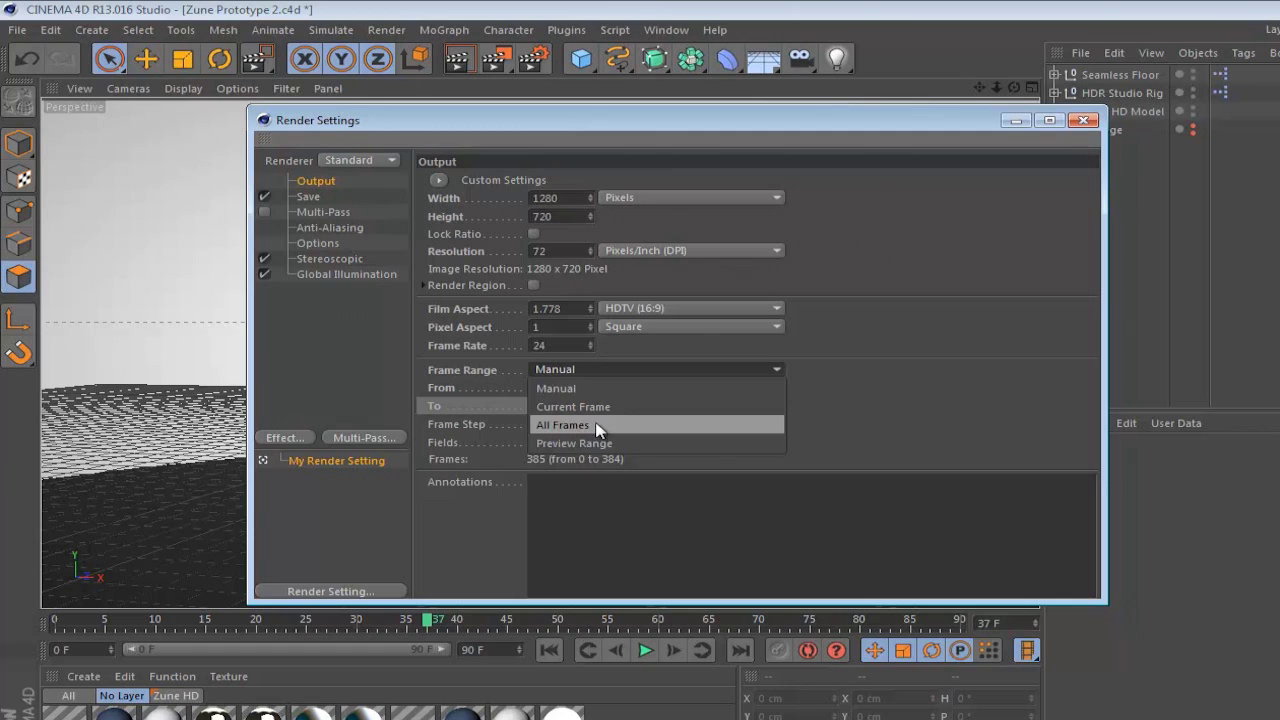
click(597, 428)
click(310, 196)
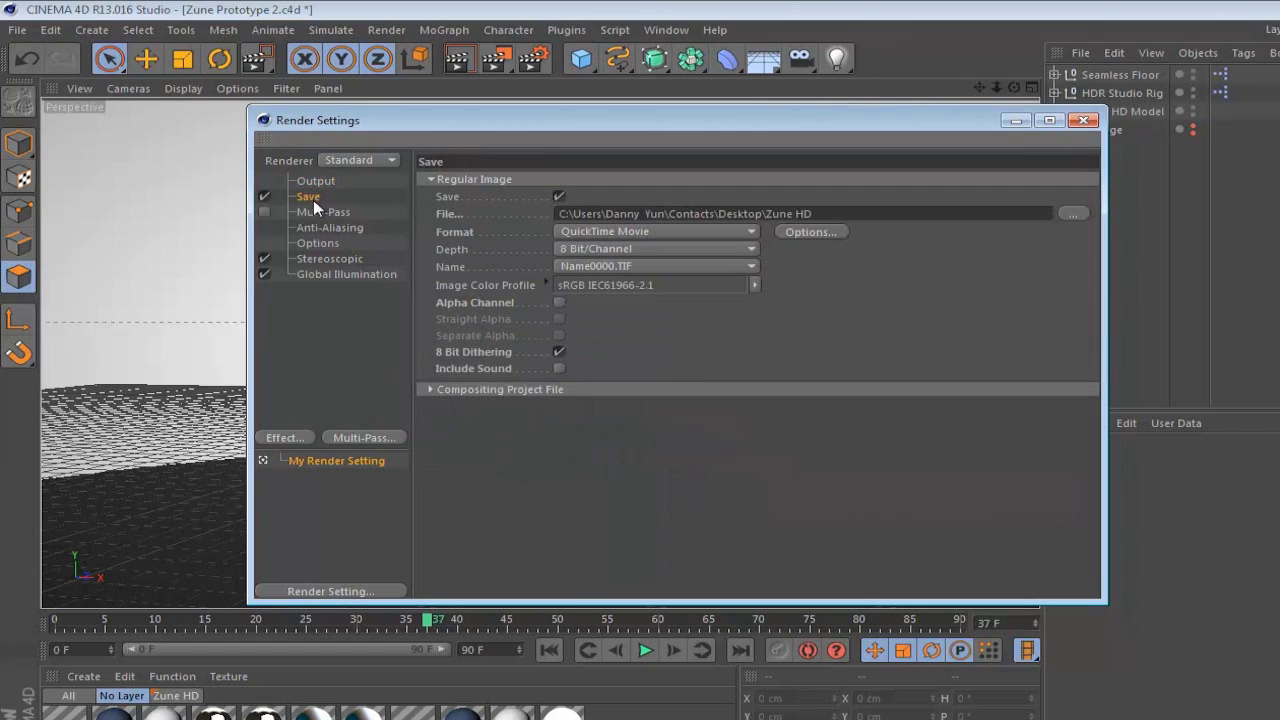
Save the render output file as Zune HD on the Desktop
click(1073, 216)
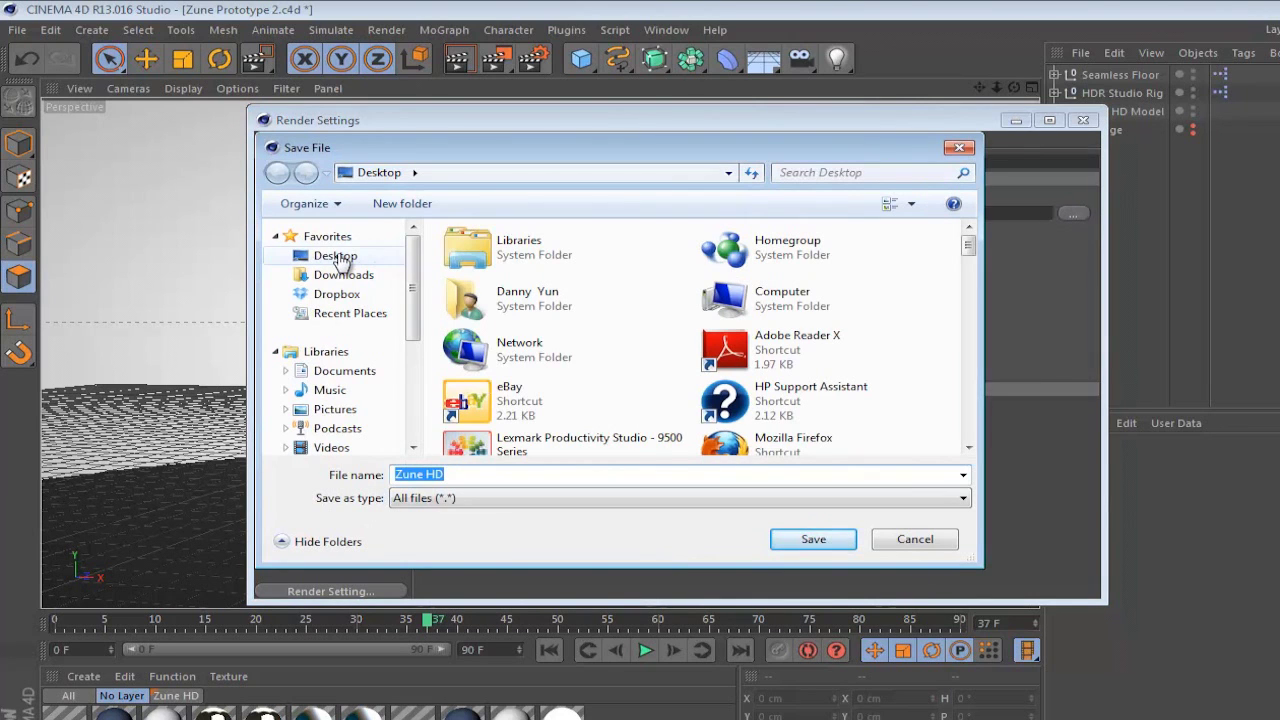
click(340, 258)
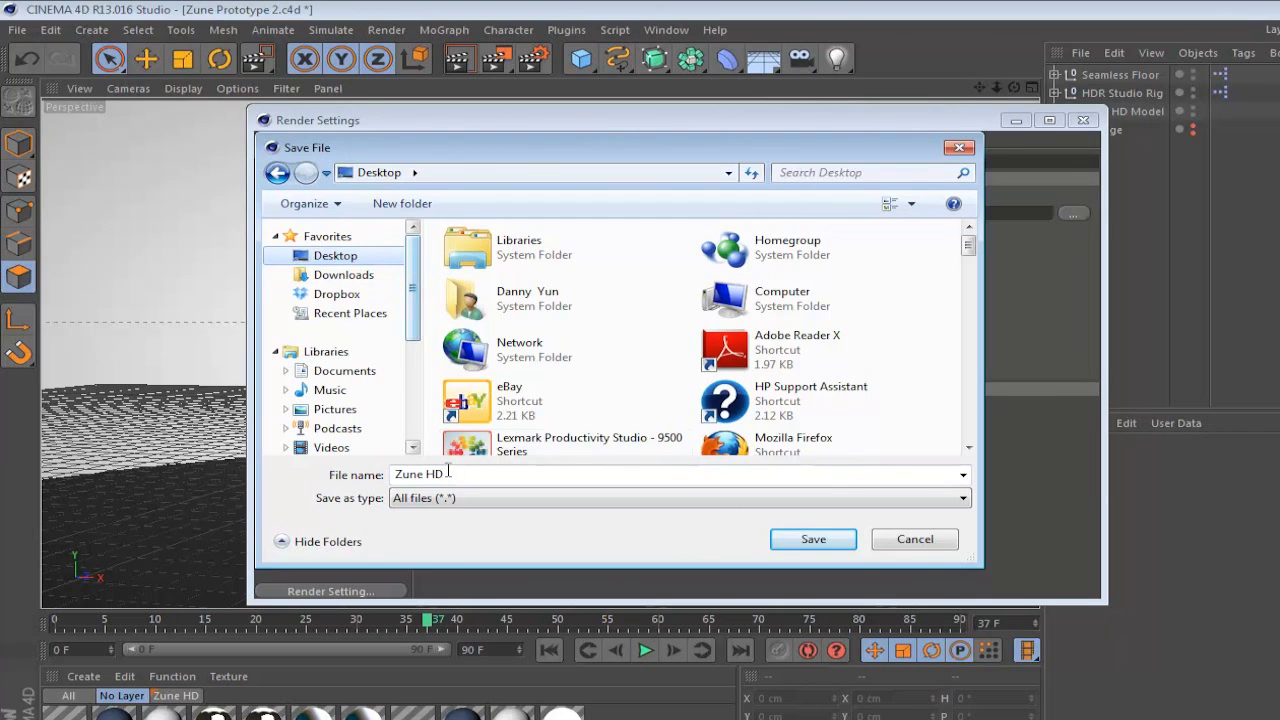
click(458, 499)
click(458, 513)
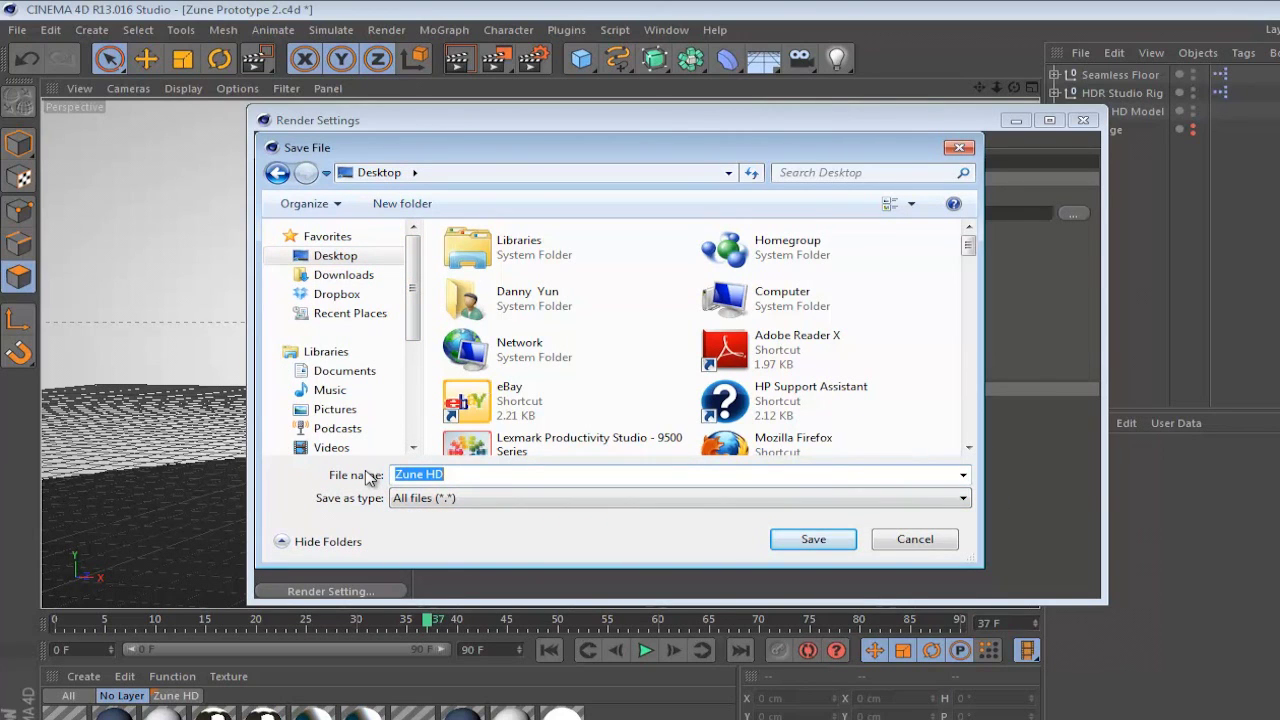
click(820, 540)
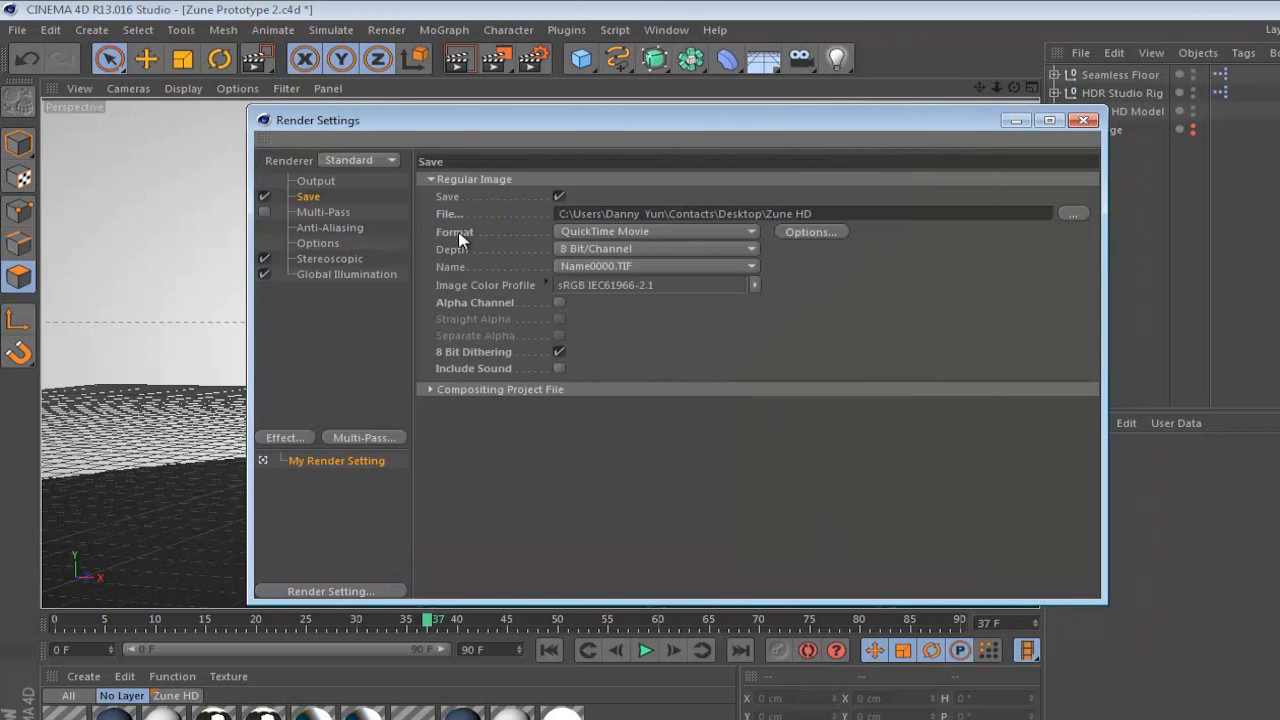
click(646, 233)
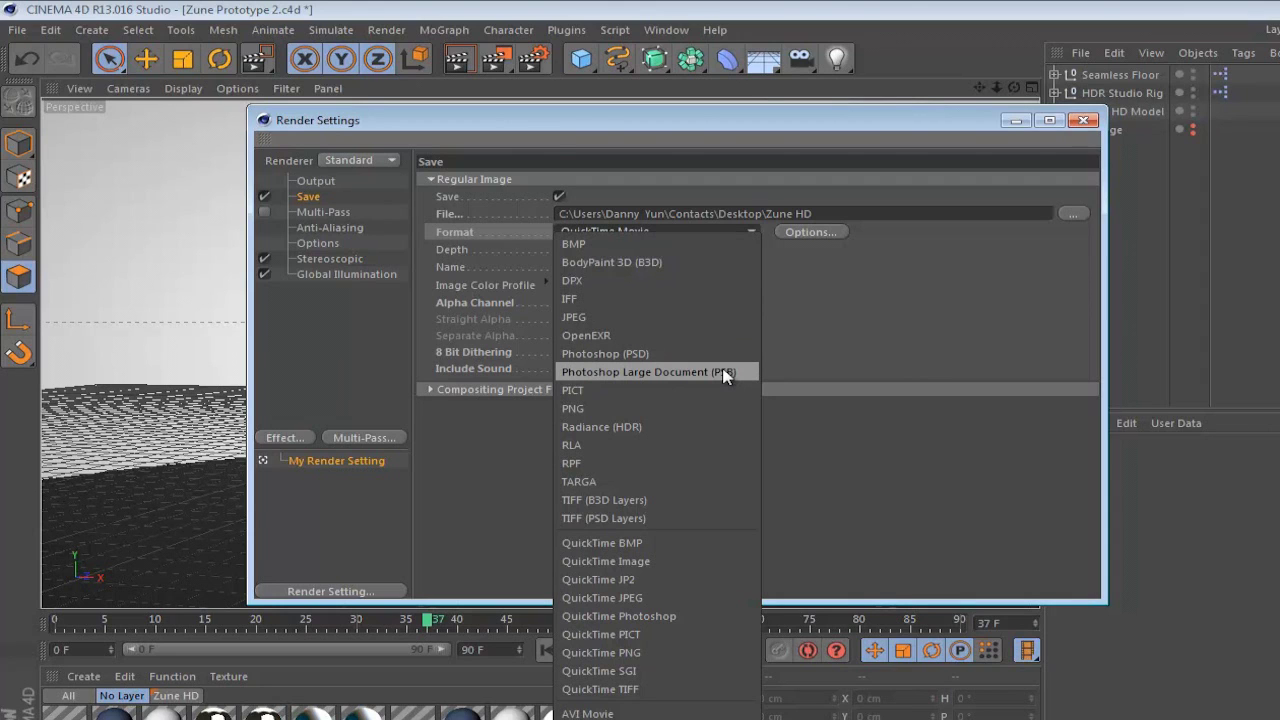
click(850, 306)
click(674, 241)
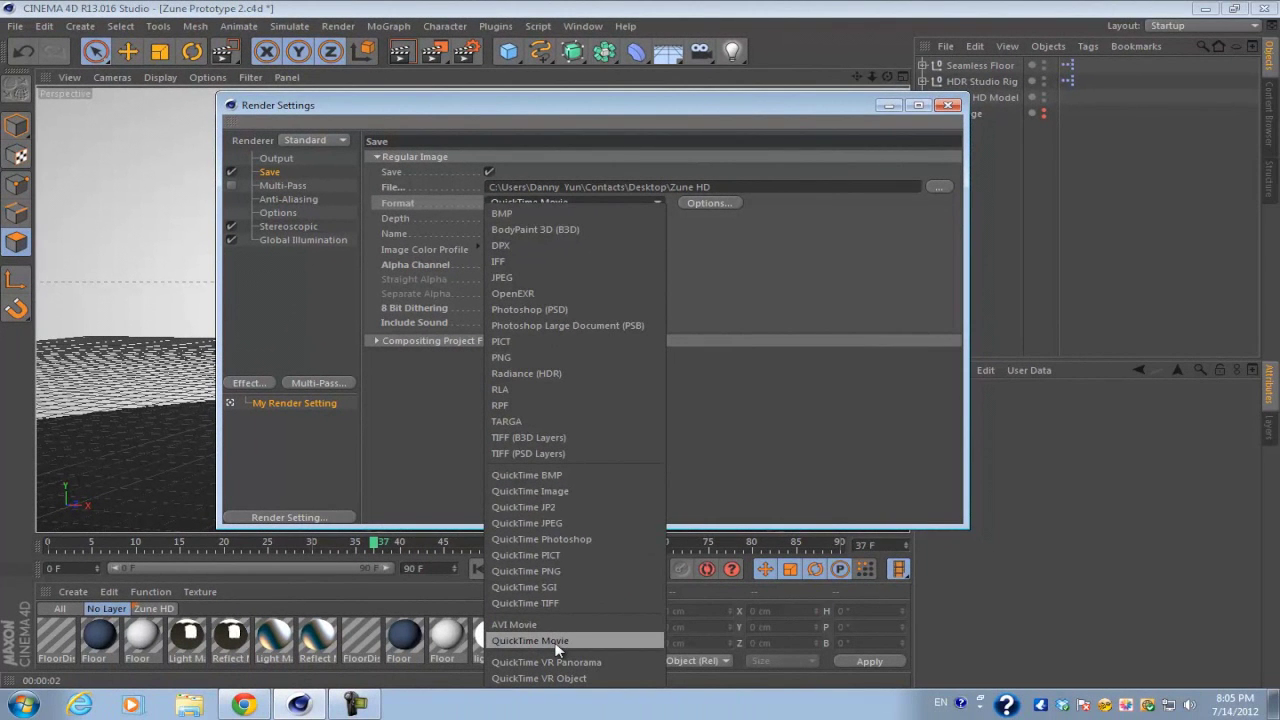
click(558, 645)
click(575, 203)
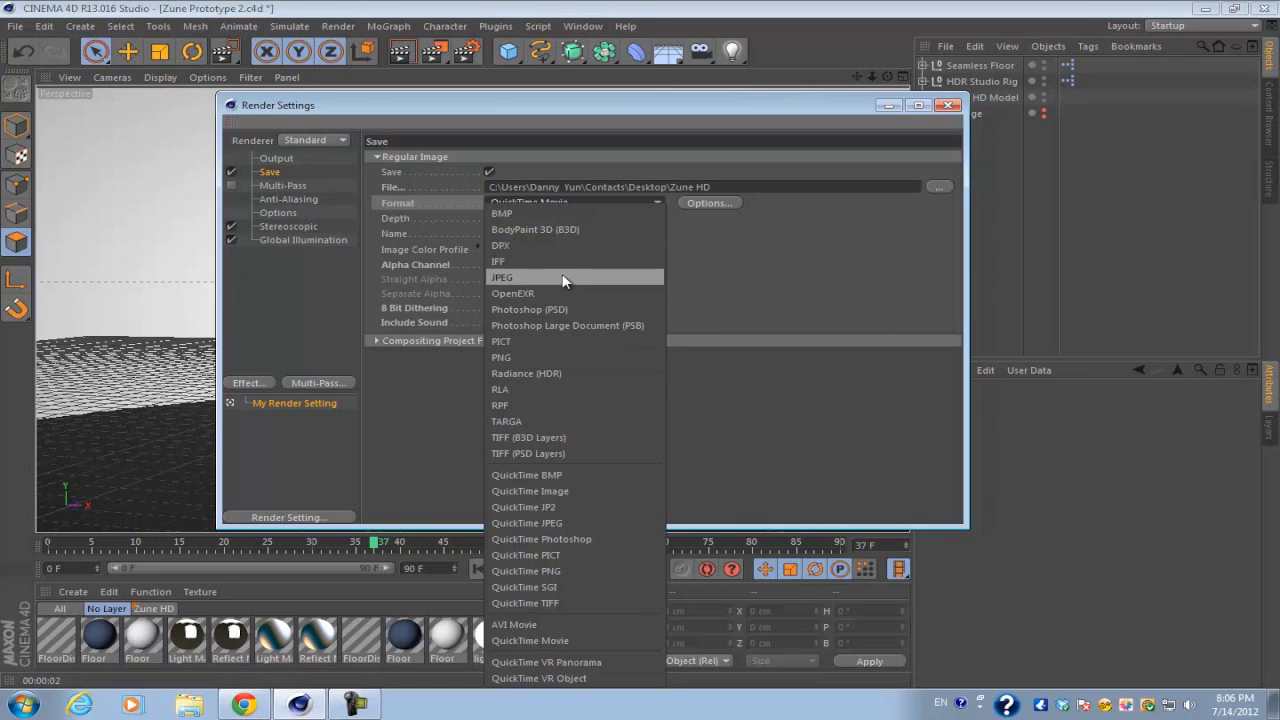
key(Escape)
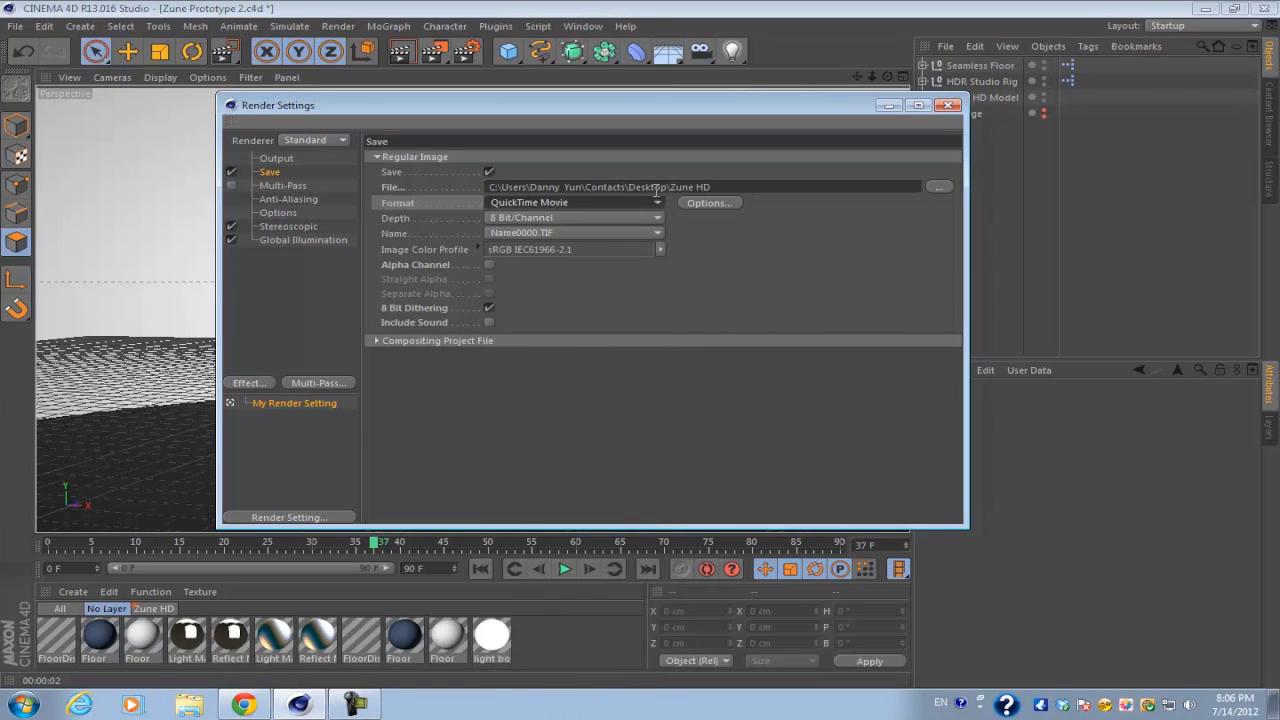
Set QuickTime compression to H.264 with 24-frame key frames and Best quality
click(709, 203)
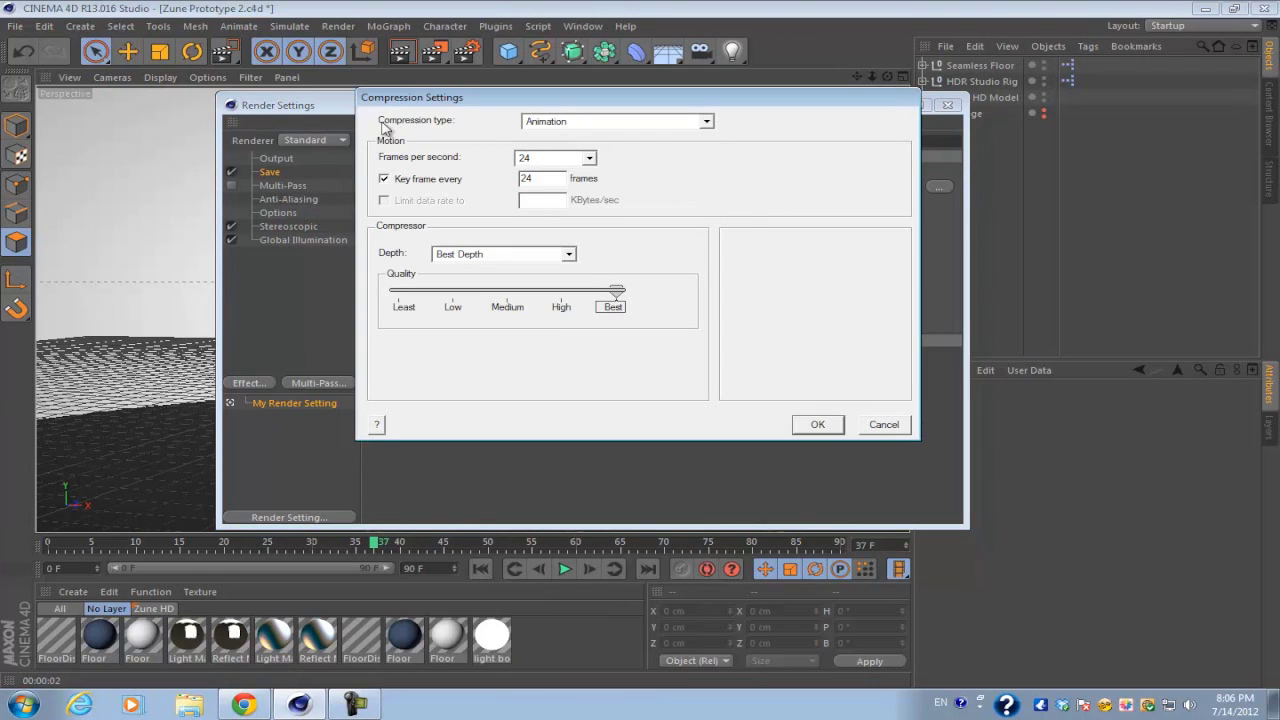
click(576, 122)
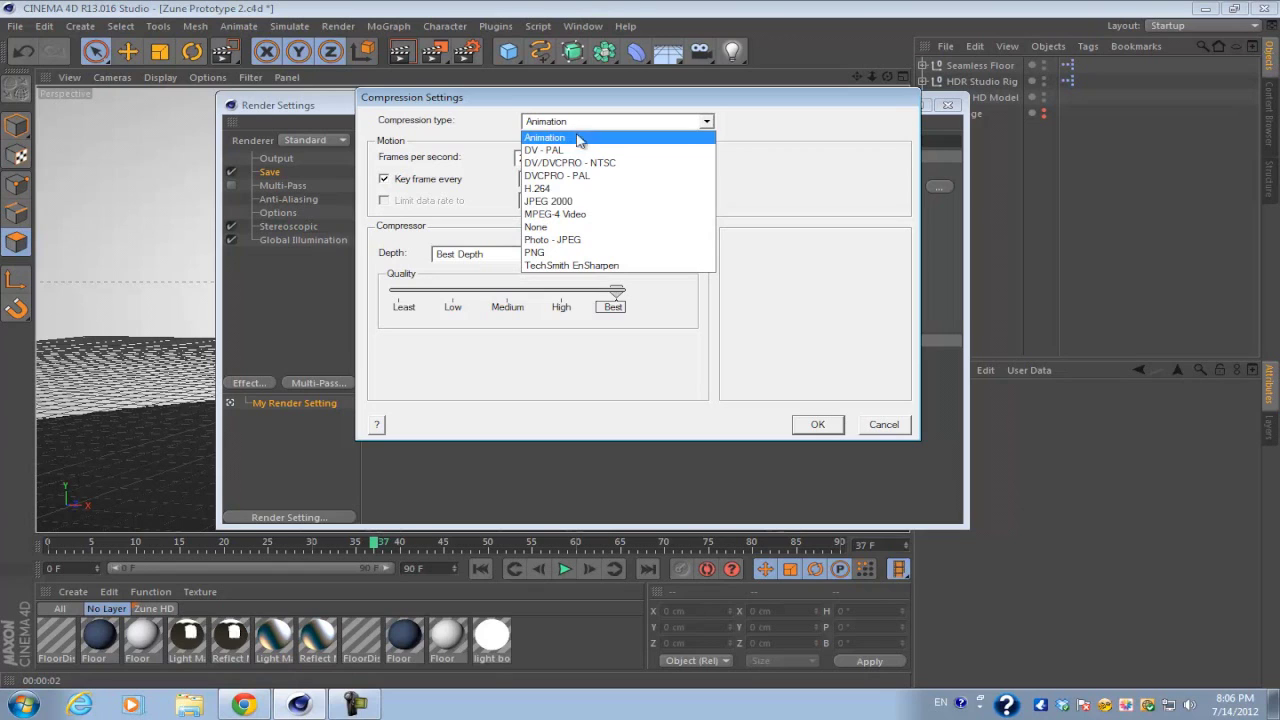
click(570, 189)
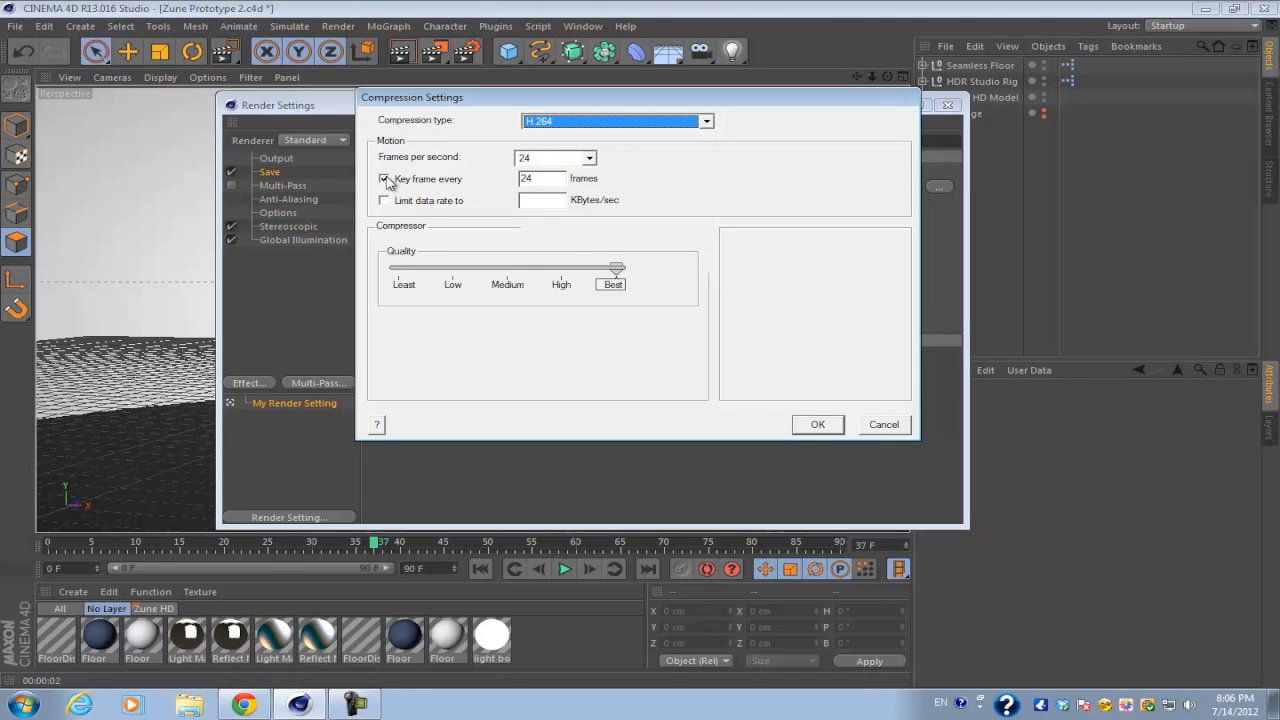
double_click(527, 178)
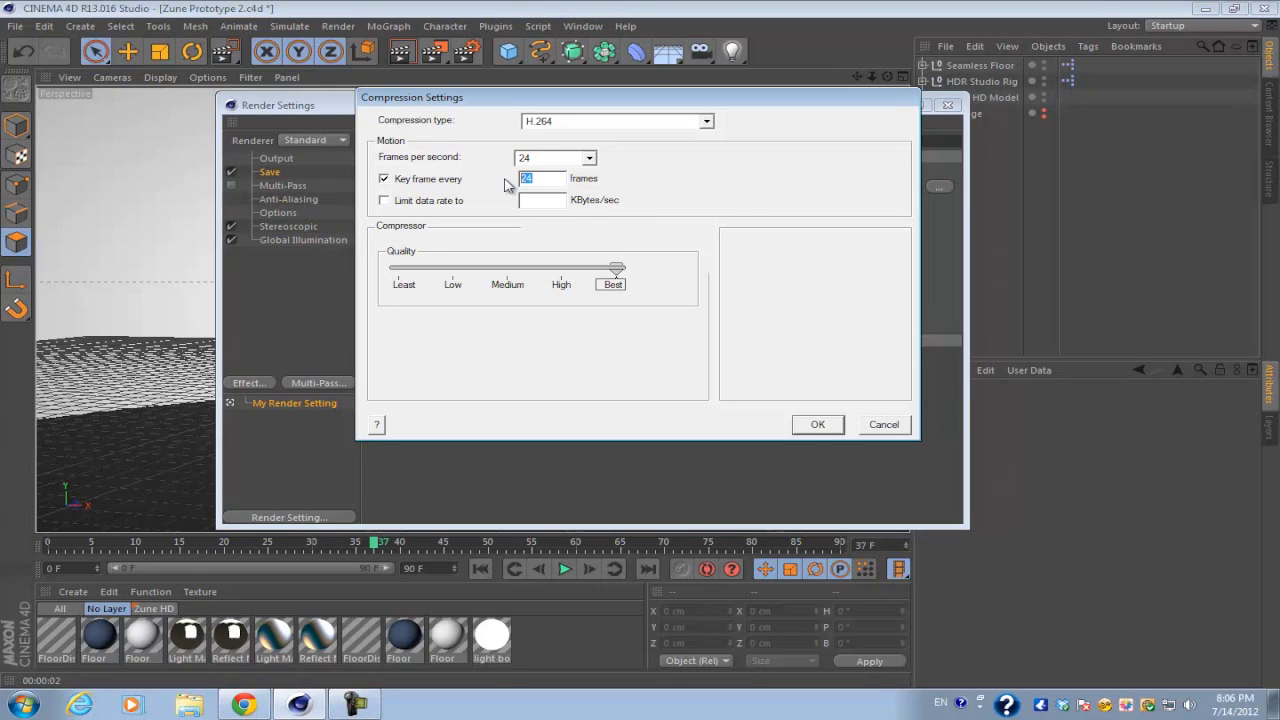
drag(622, 287, 502, 281)
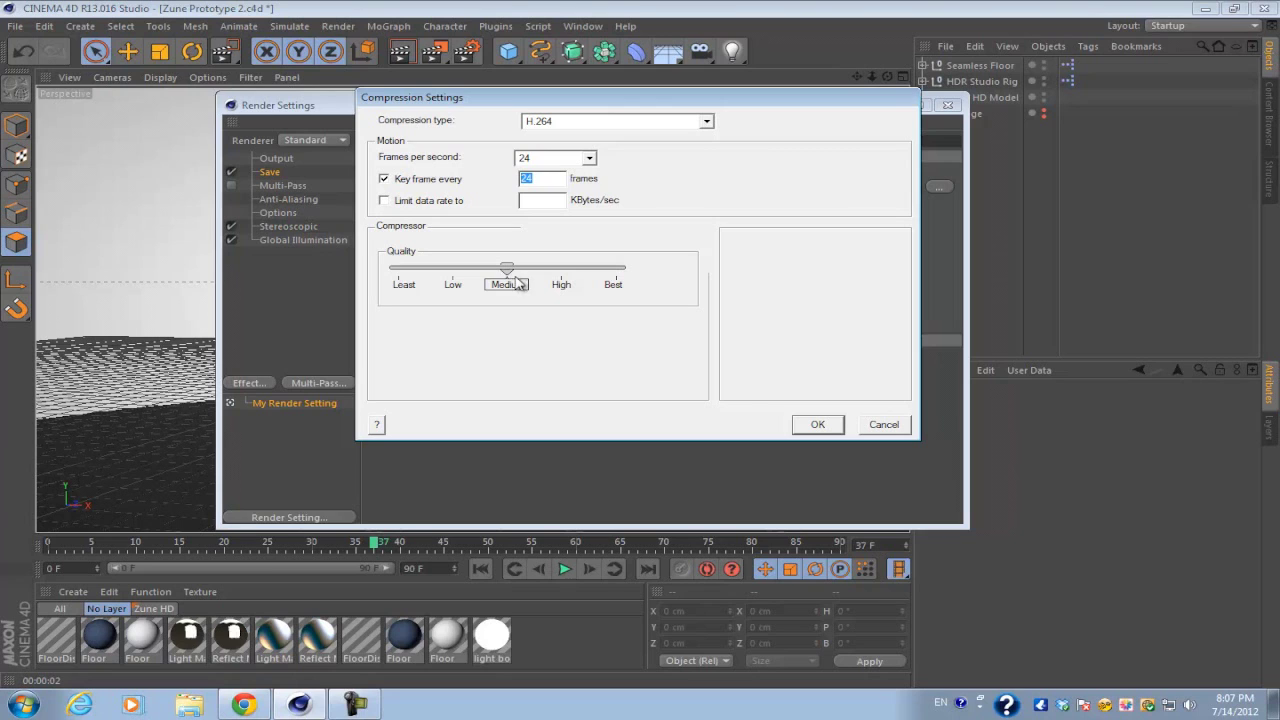
mouse_move(511, 283)
mouse_down()
mouse_move(480, 280)
mouse_move(522, 285)
mouse_move(506, 285)
mouse_up()
click(628, 284)
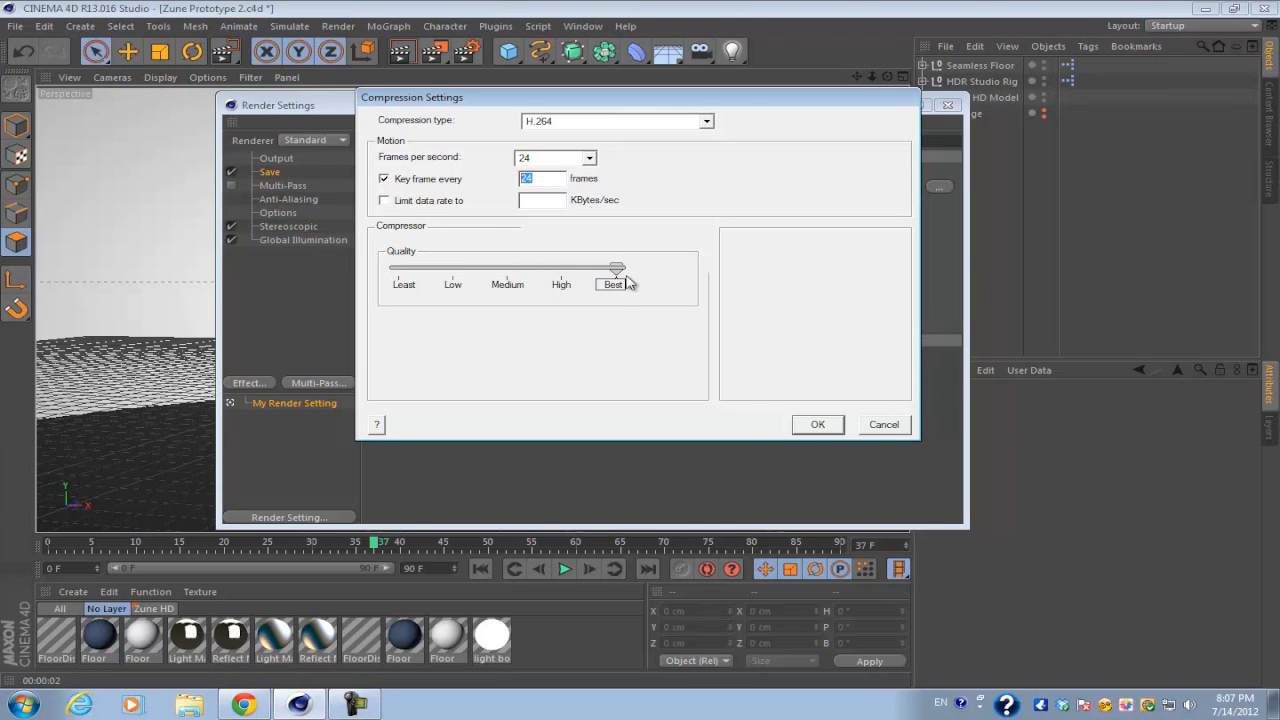
click(815, 425)
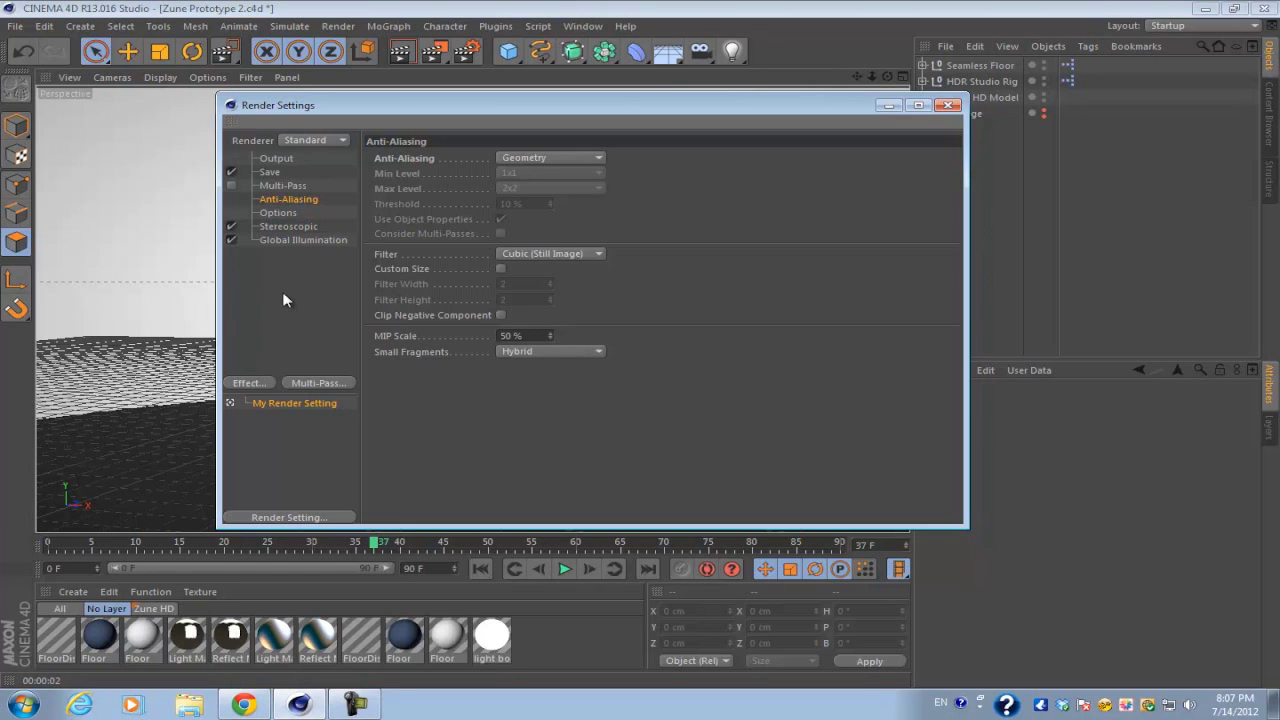
Close Render Settings, zoom in on the Zune screen and render the viewport
click(948, 105)
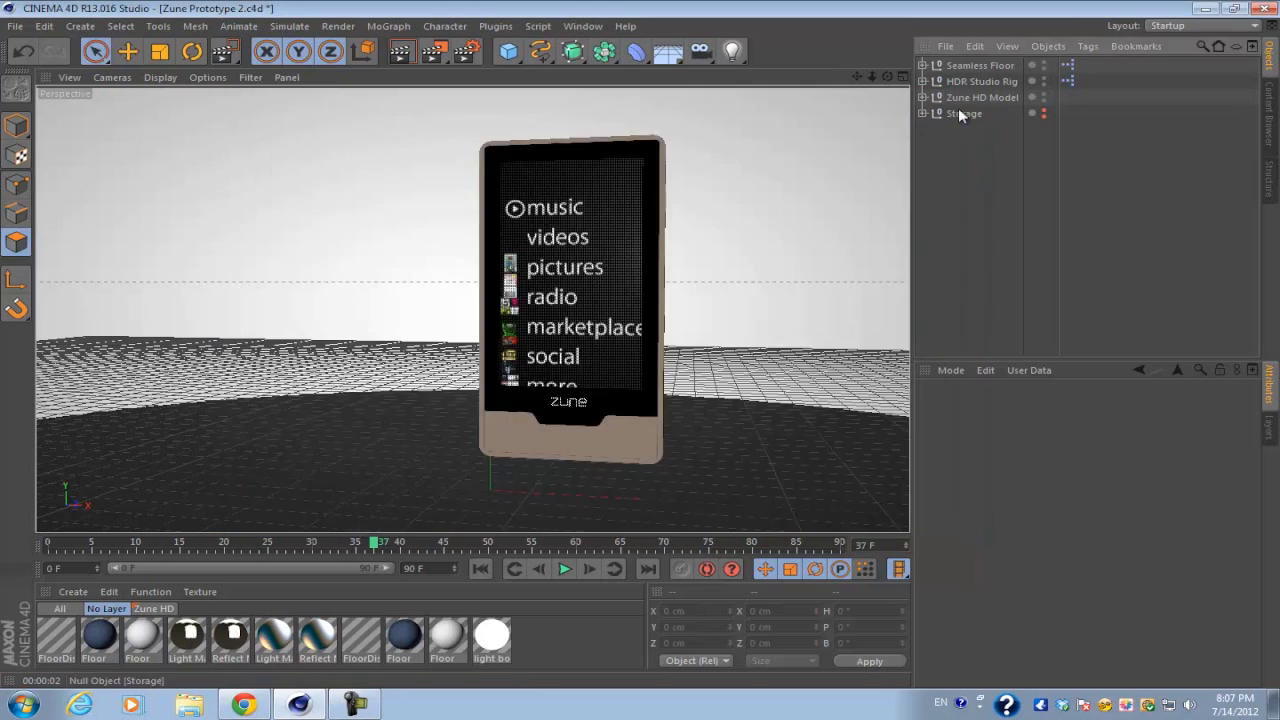
scroll(478, 266, up, 5)
click(399, 51)
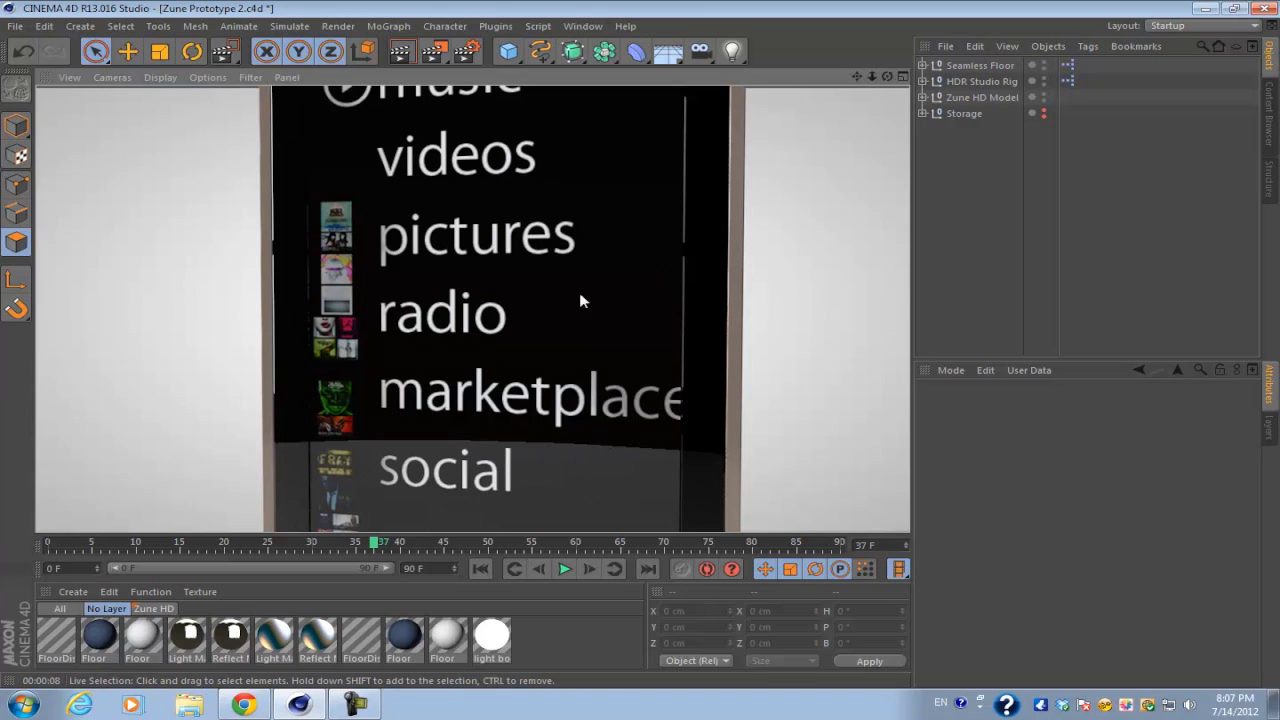
Set anti-aliasing to Best, re-render the viewport with Ctrl+R, and reopen Render Settings
click(465, 51)
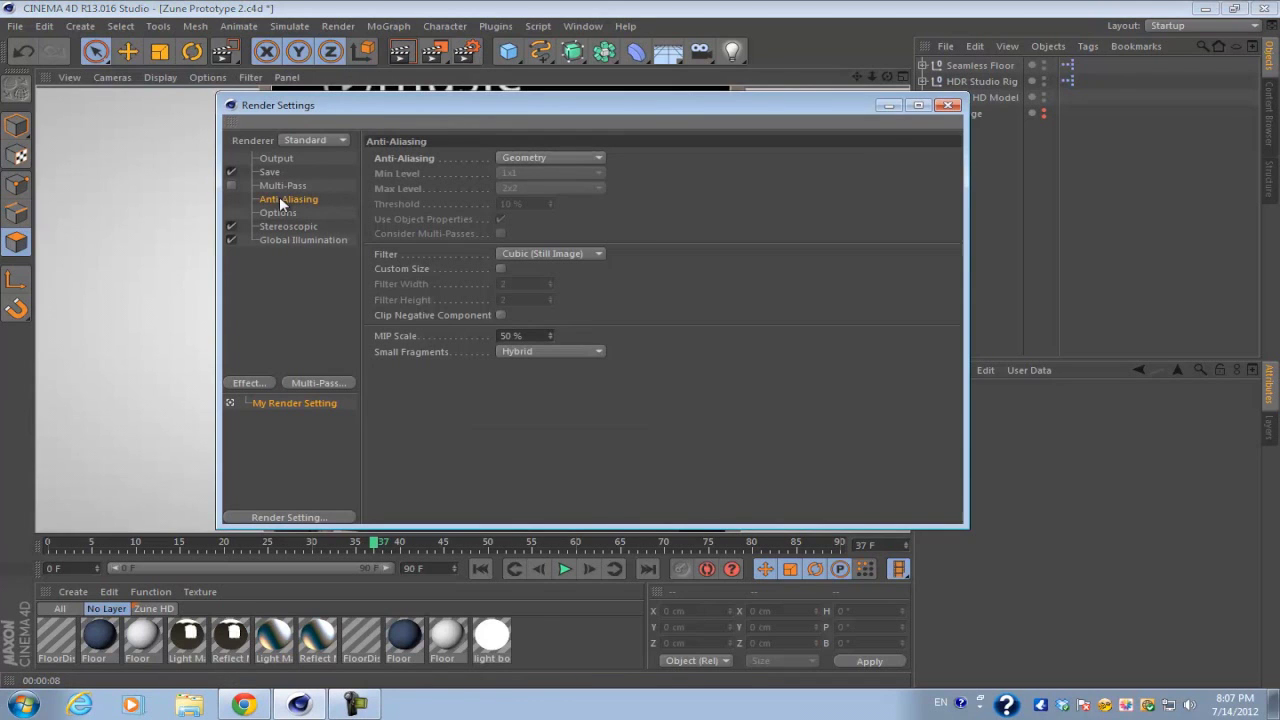
click(557, 157)
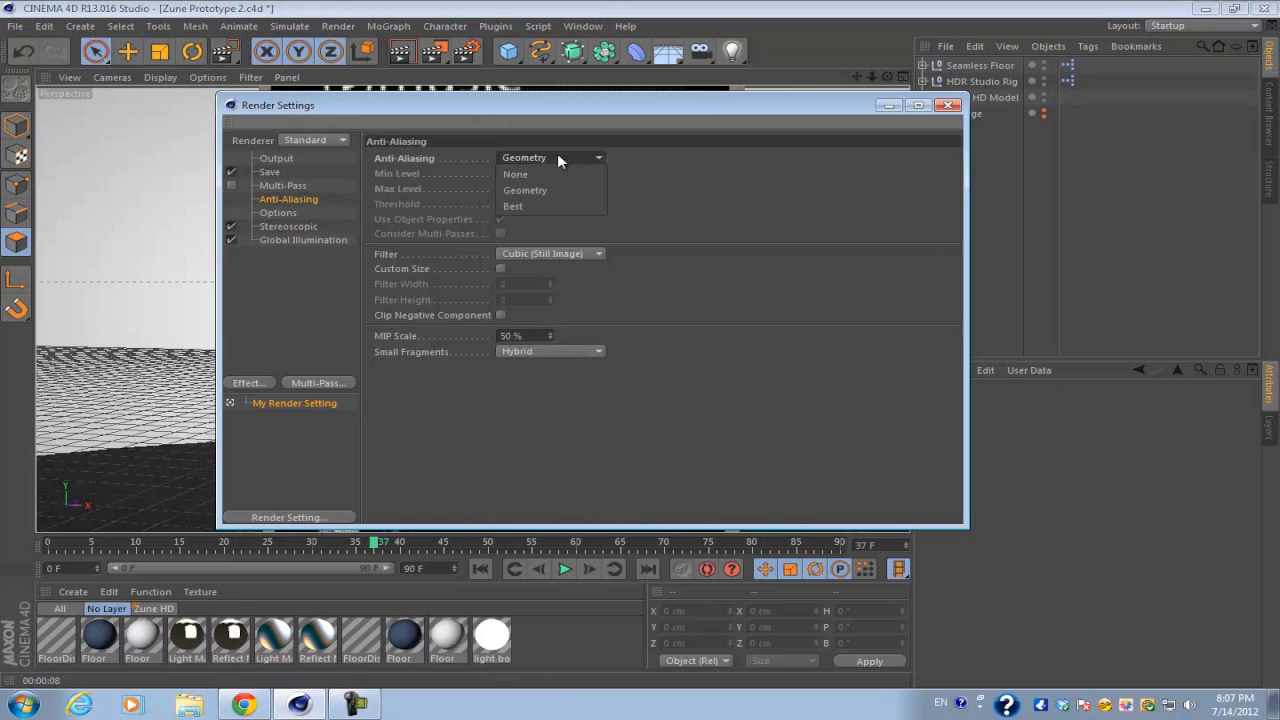
click(566, 209)
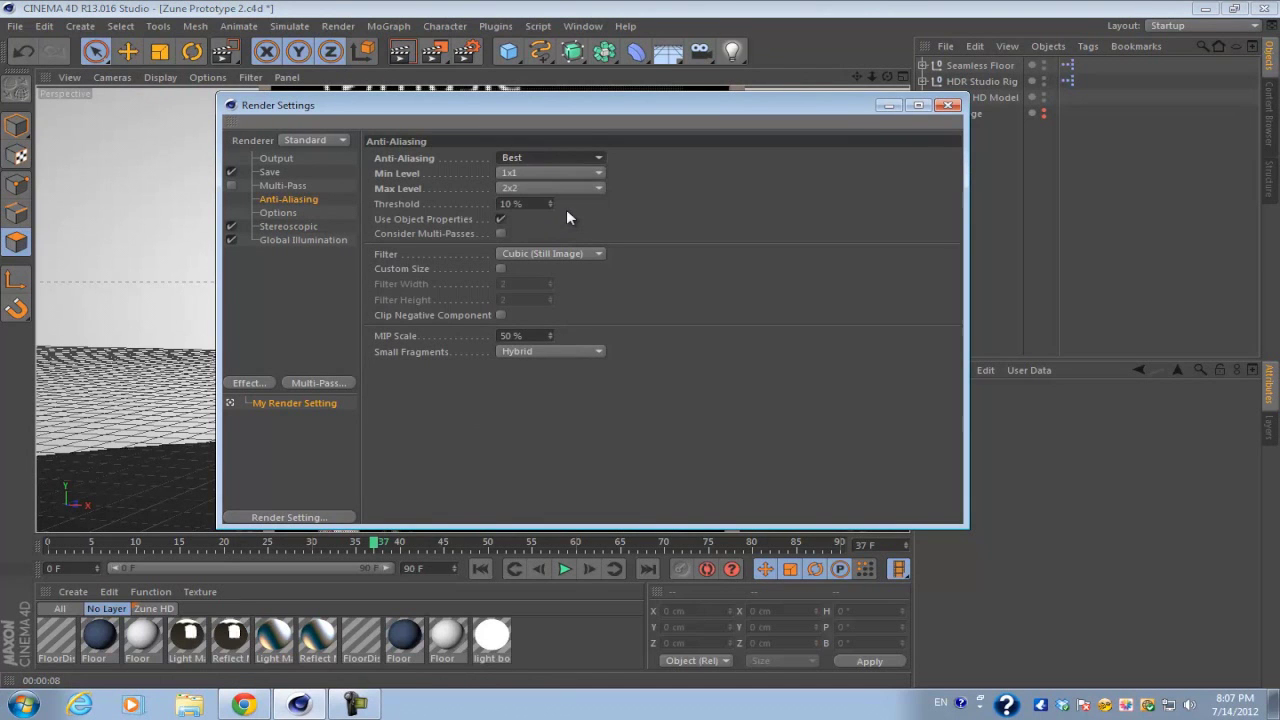
click(948, 105)
key(ctrl+r)
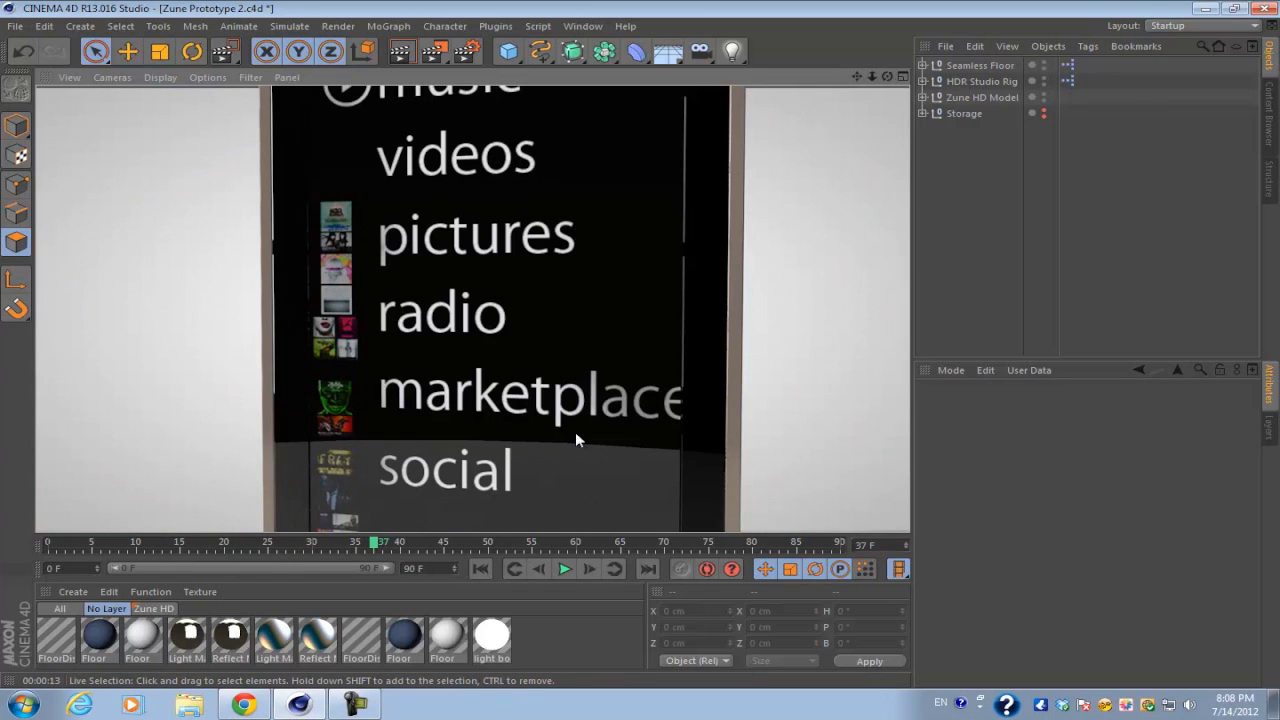
key(ctrl+b)
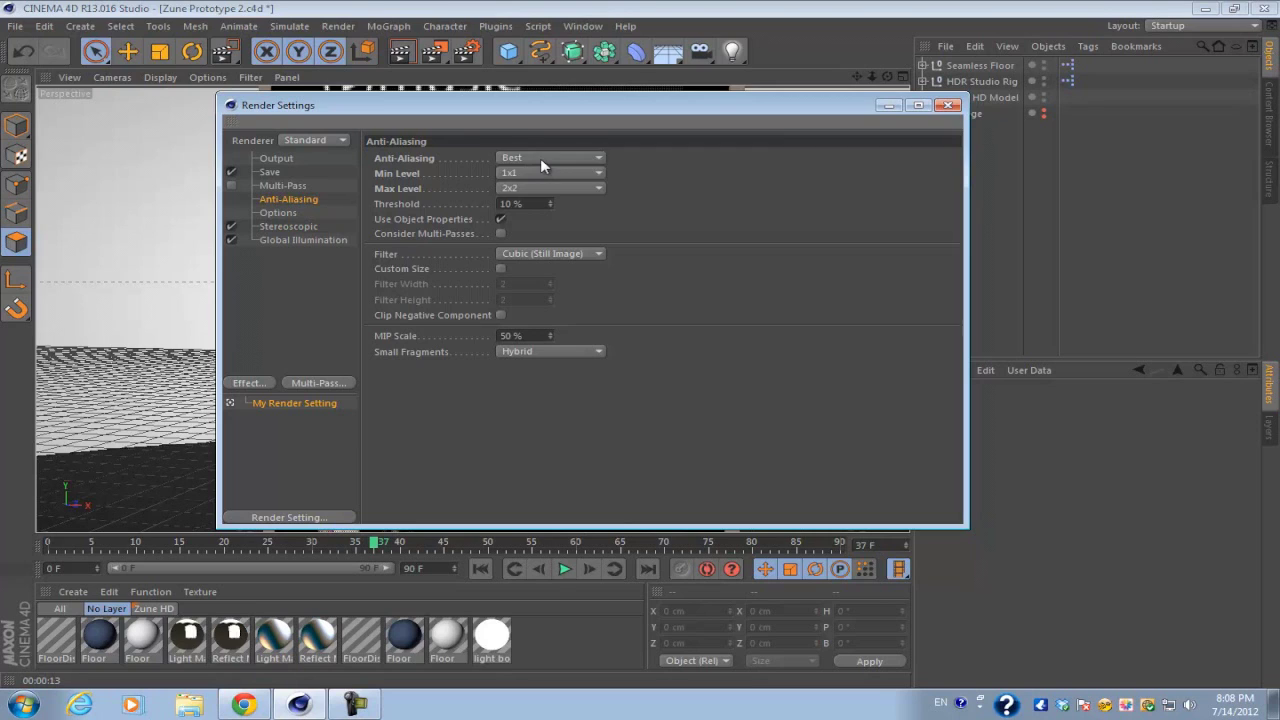
click(540, 158)
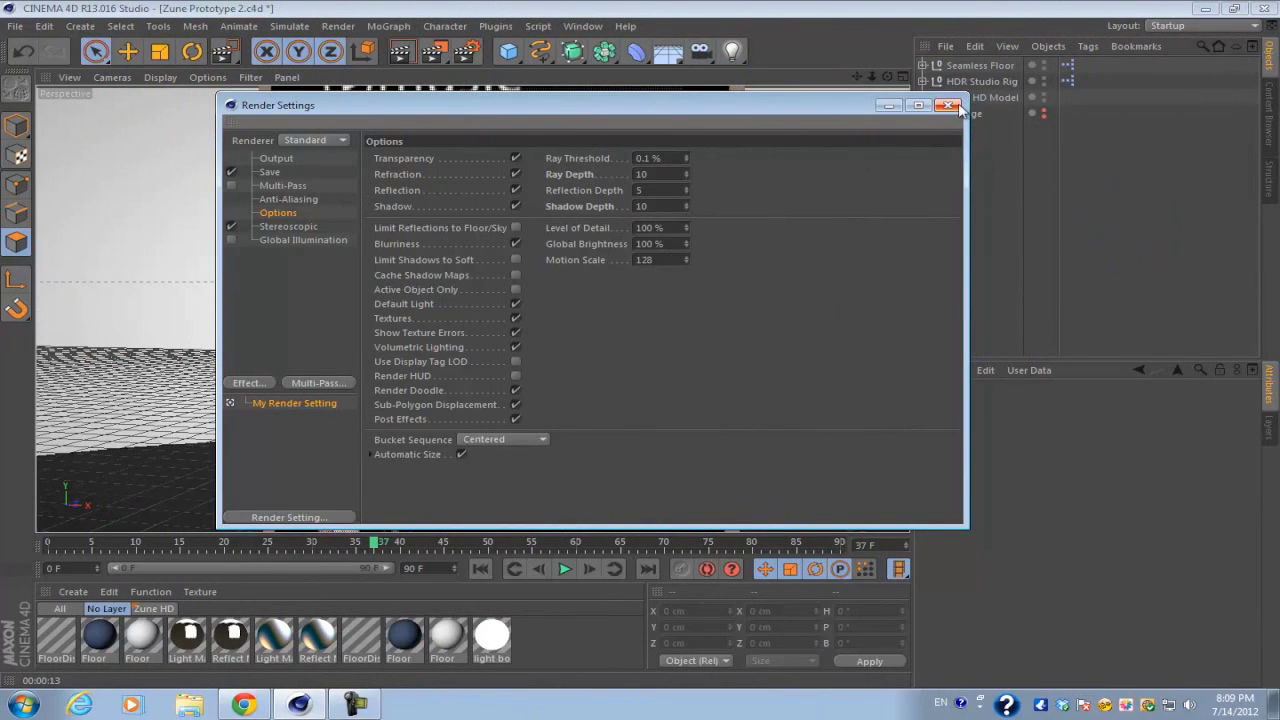
Render the 1280x720 Zune HD animation in the Picture Viewer, overwriting the existing movie file
click(950, 106)
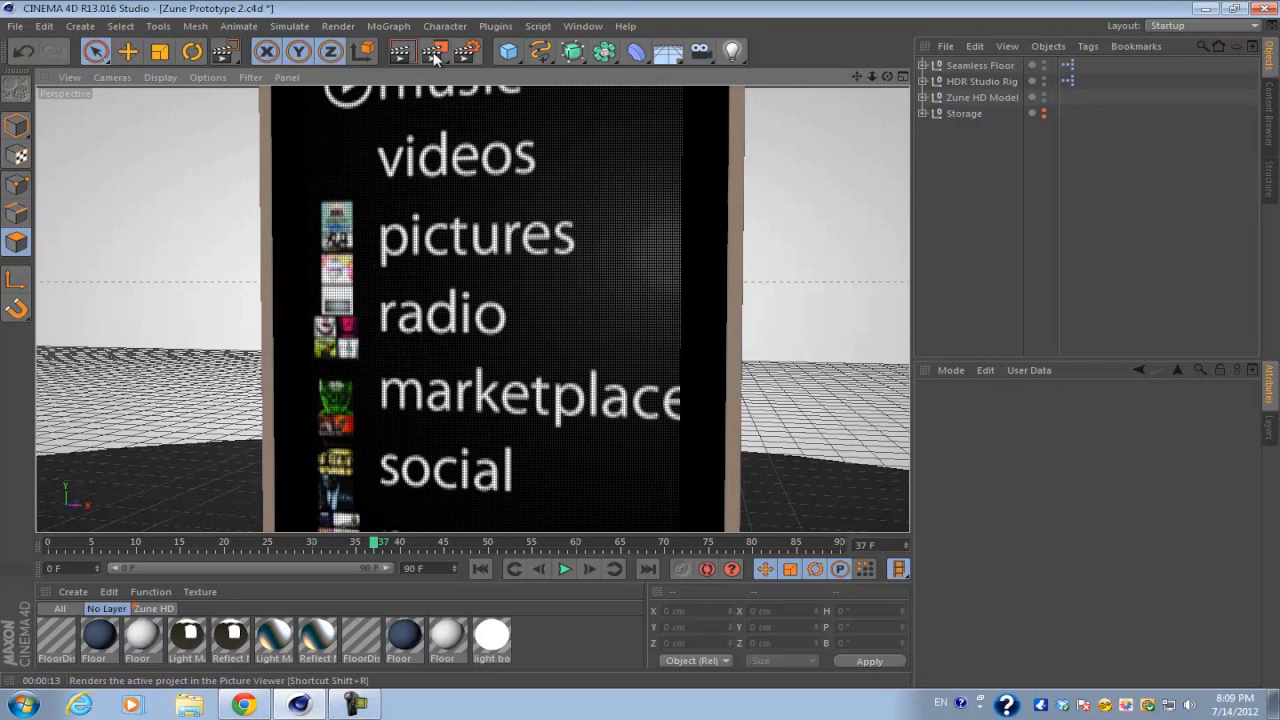
click(433, 52)
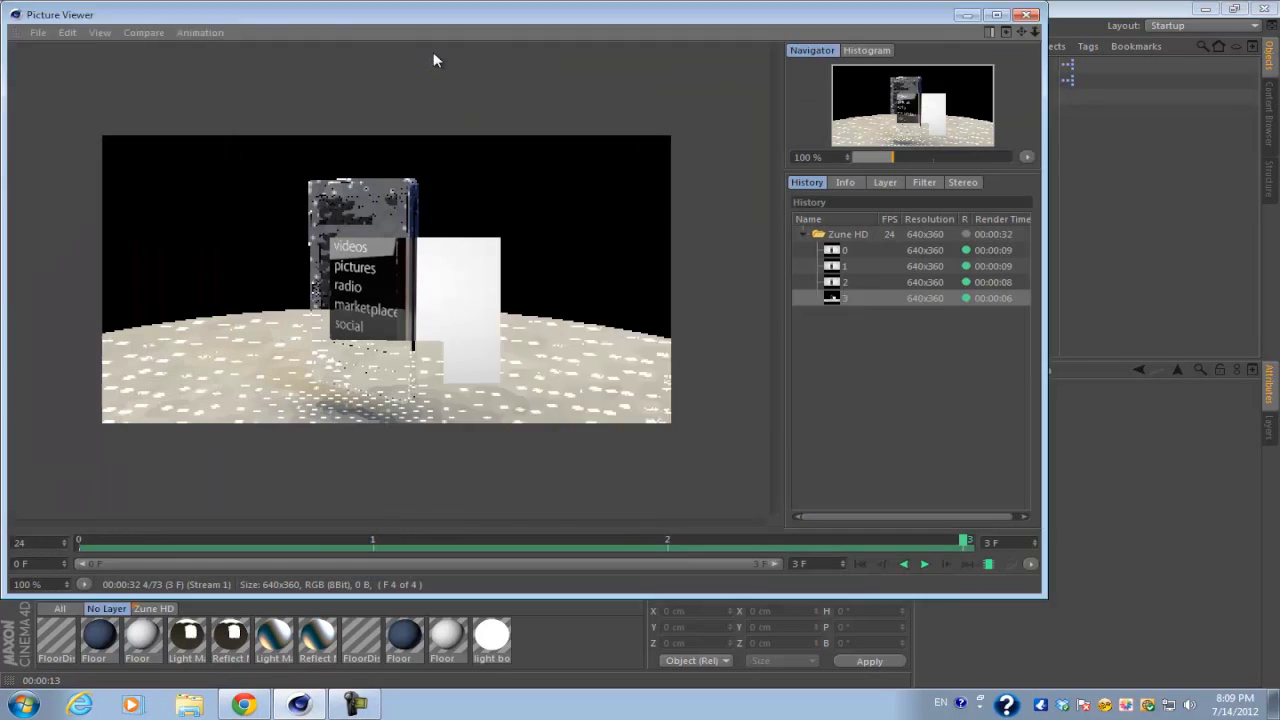
click(645, 413)
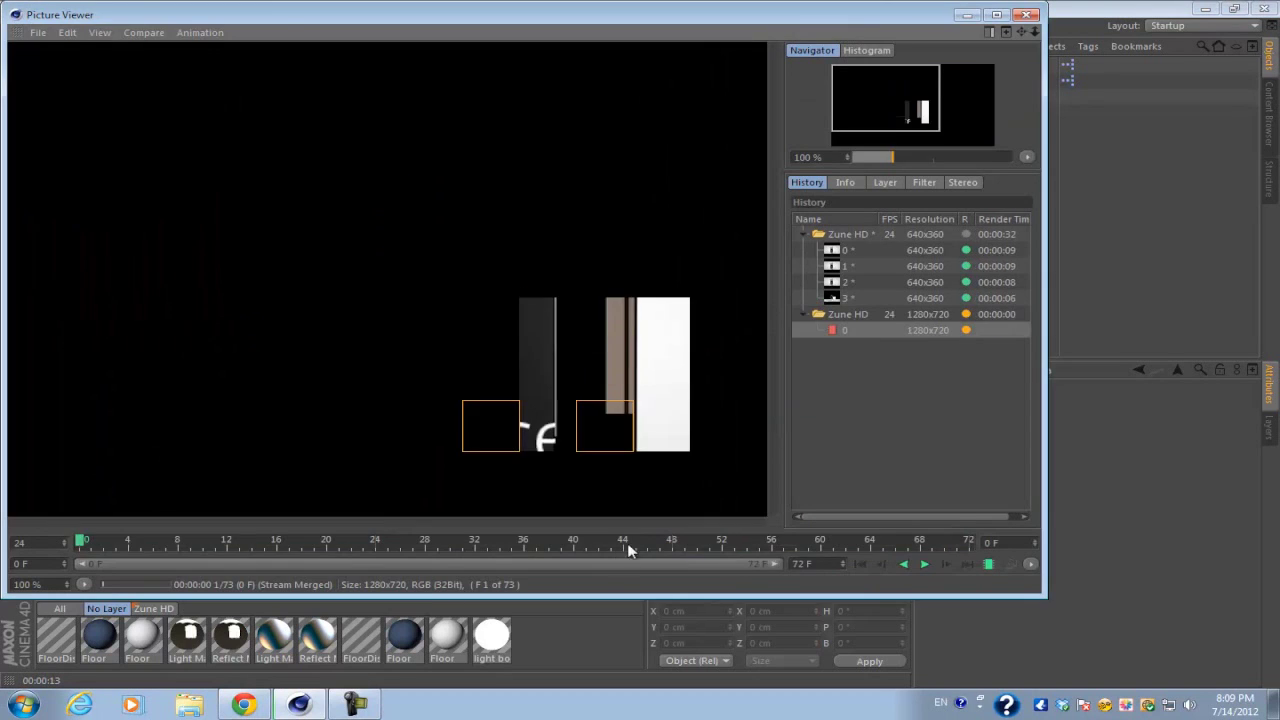